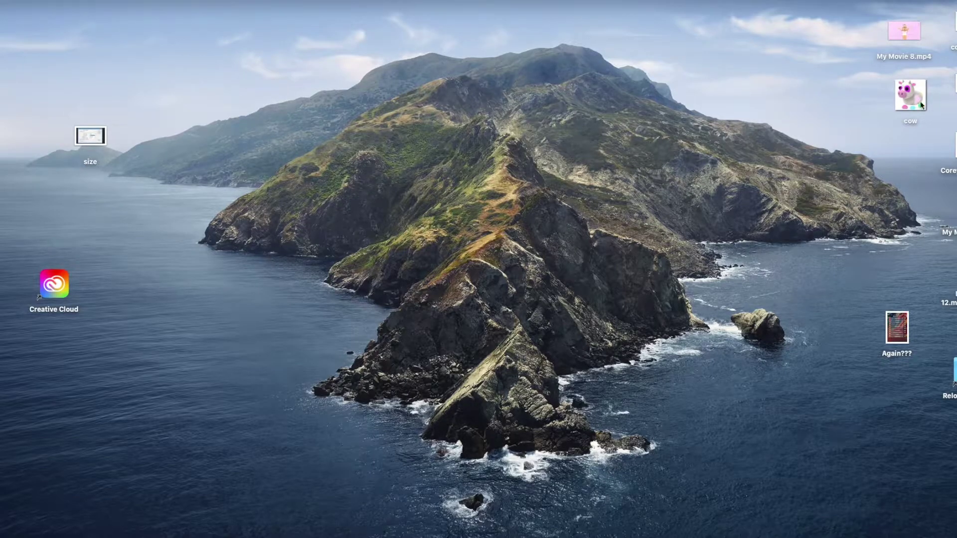
Find Blender 2.79b on the computer and launch it.
key("super+space")
type("blender")
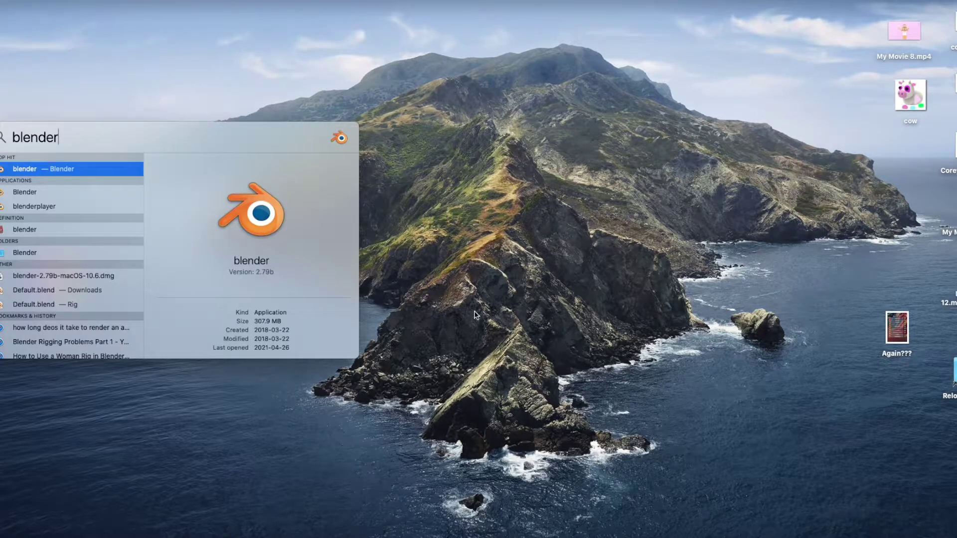
key("Return")
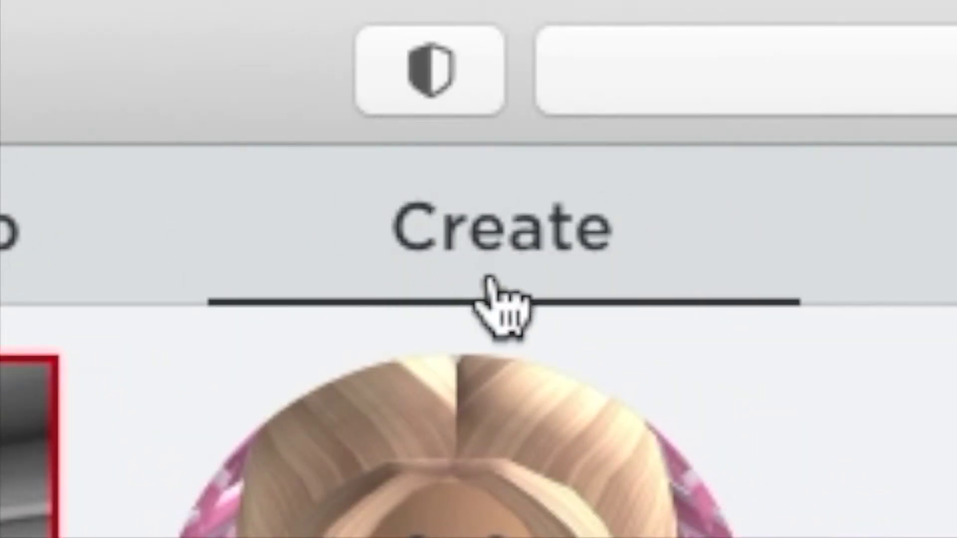
Create a new Roblox game from the Classic Baseplate template and open it in Roblox Studio.
left_click(491, 283)
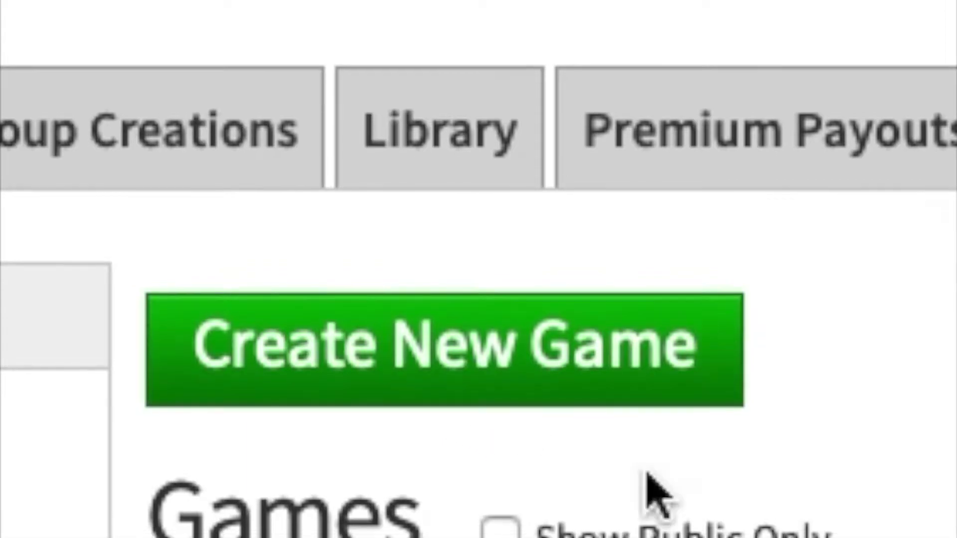
left_click(598, 385)
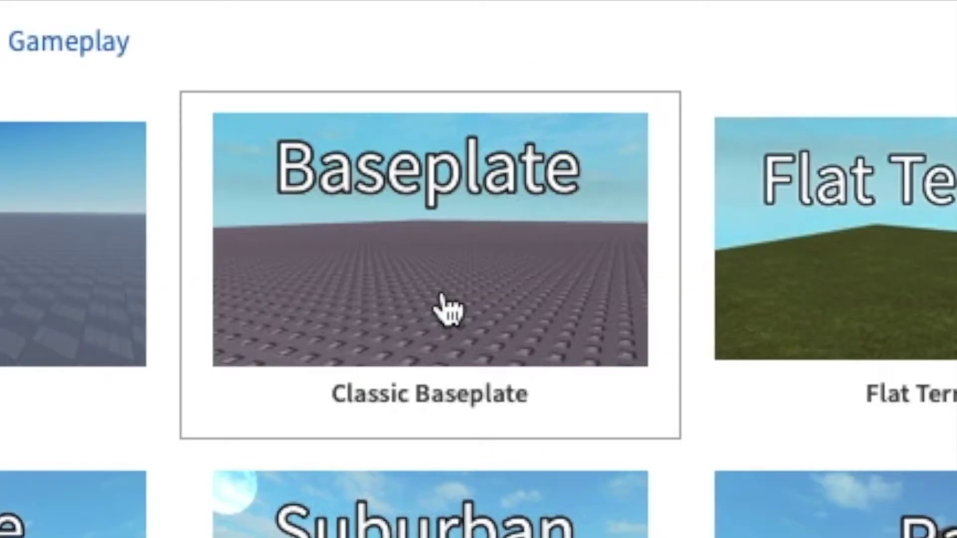
left_click(447, 310)
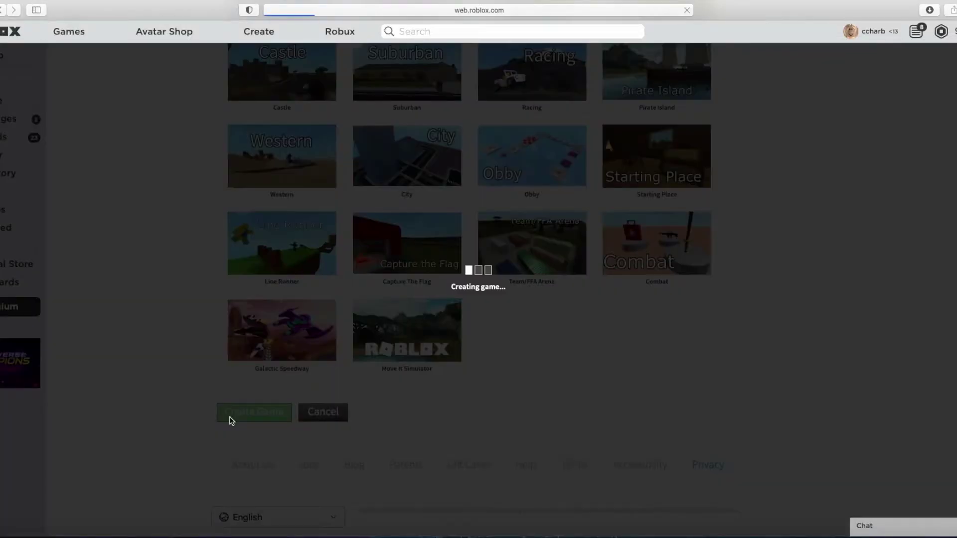
left_click(575, 285)
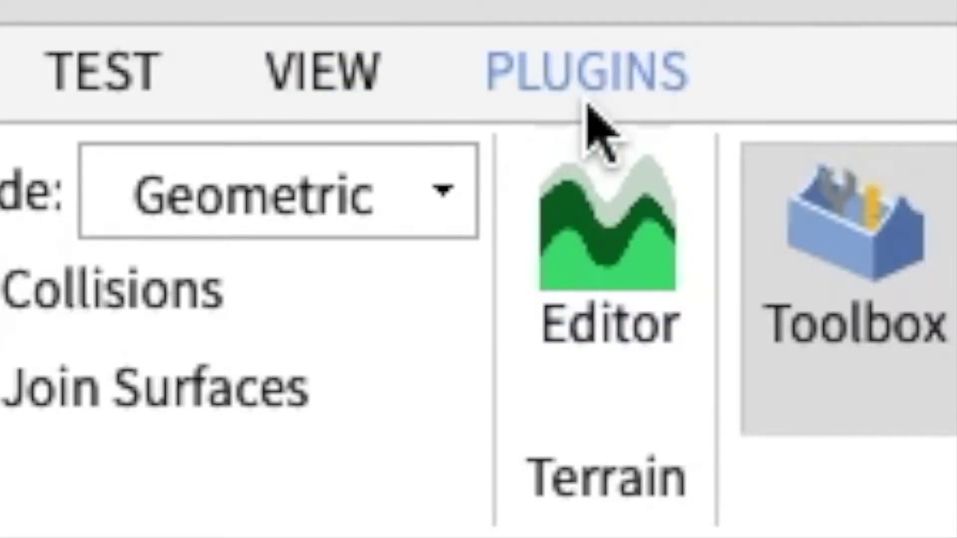
Open the Load Character plugin, enter the avatar's username and spawn the character as R6.
left_click(593, 107)
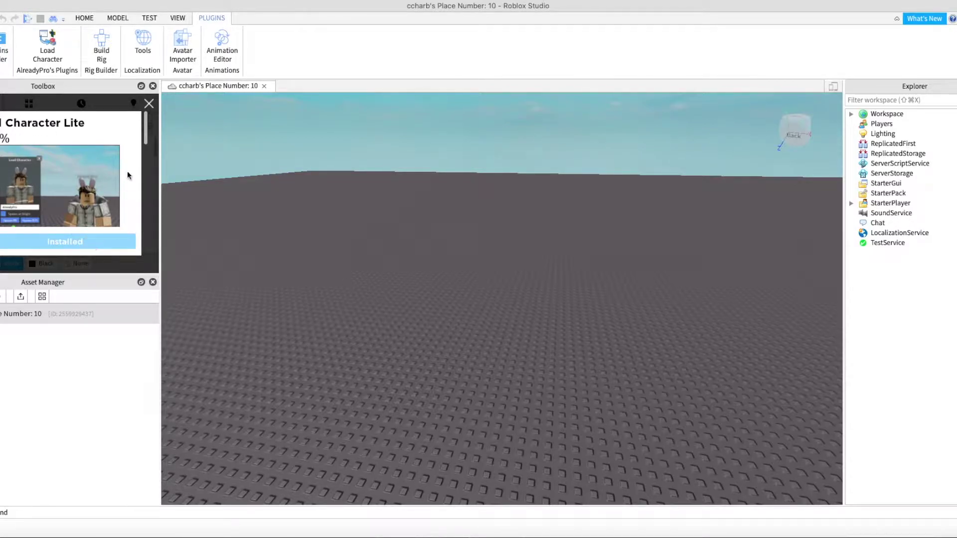
left_click(150, 104)
left_click(54, 45)
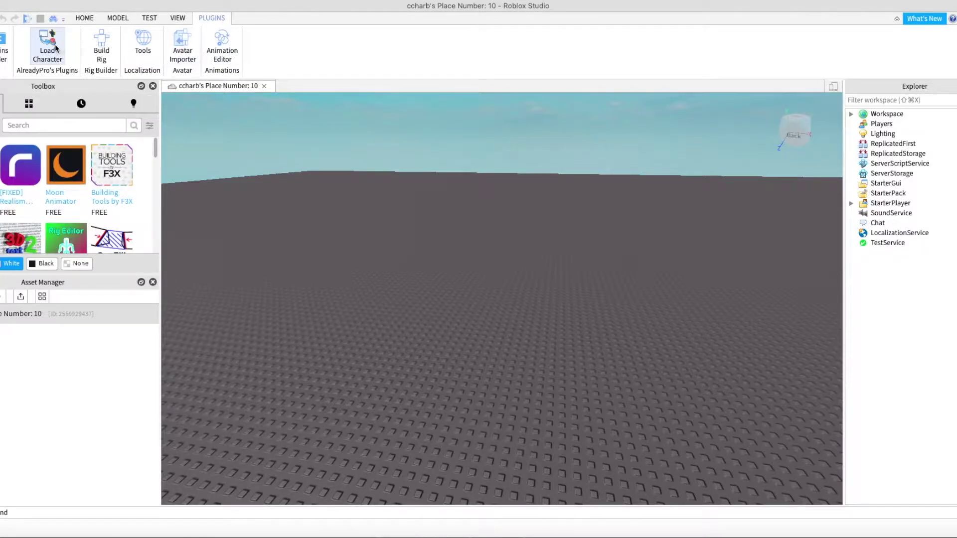
left_click(364, 341)
type("ccharb")
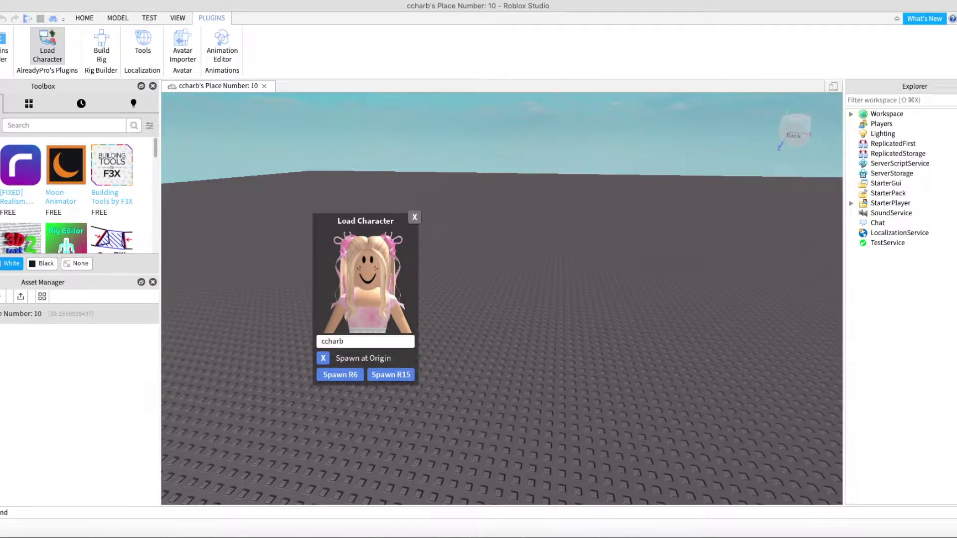
left_click(341, 375)
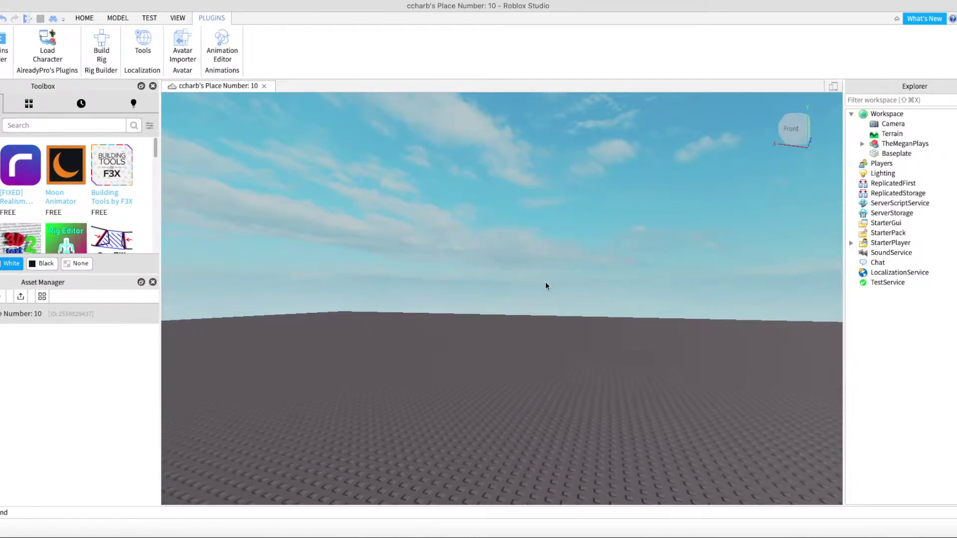
Go up to the spawned character, shift it slightly forward on the baseplate and deselect it.
right_click_drag(545, 282, 560, 286)
key("w")
key("d")
key("w")
key("a")
key("d")
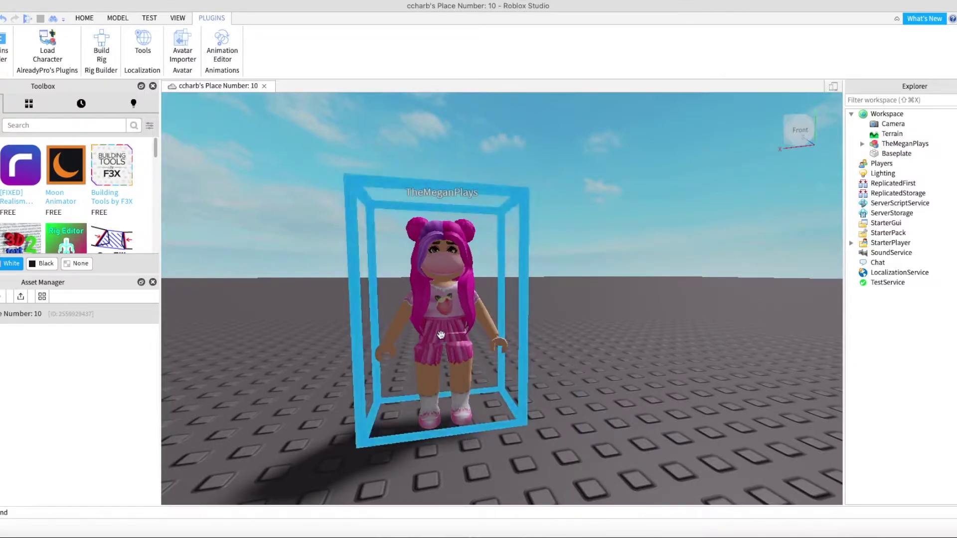
left_click_drag(441, 335, 454, 454)
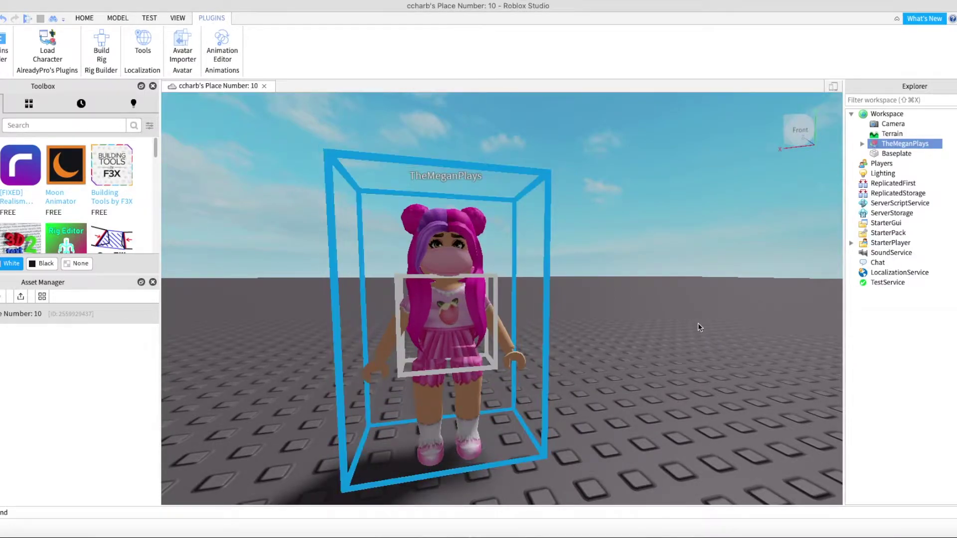
left_click(608, 351)
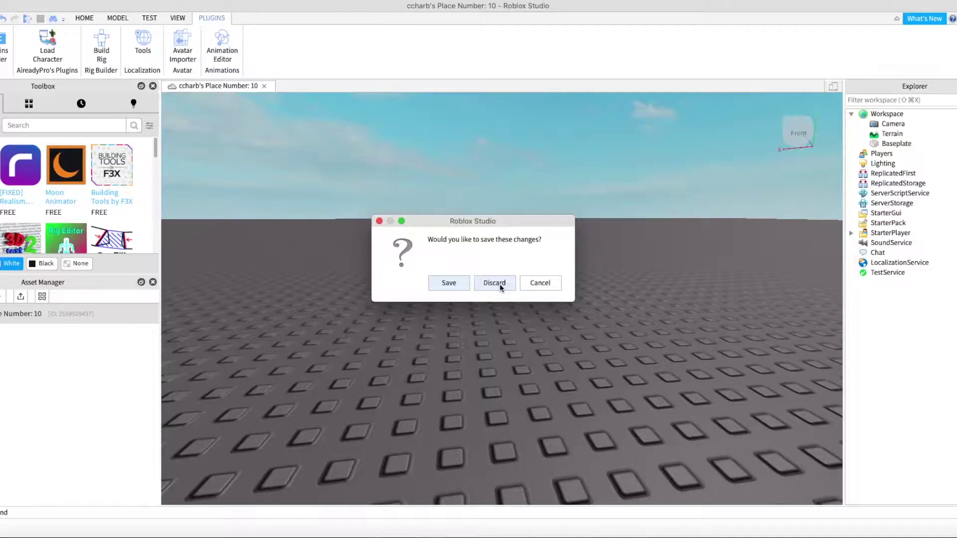
Close the Roblox Studio place, discarding its changes, and switch to Blender with the splash screen dismissed.
left_click(500, 283)
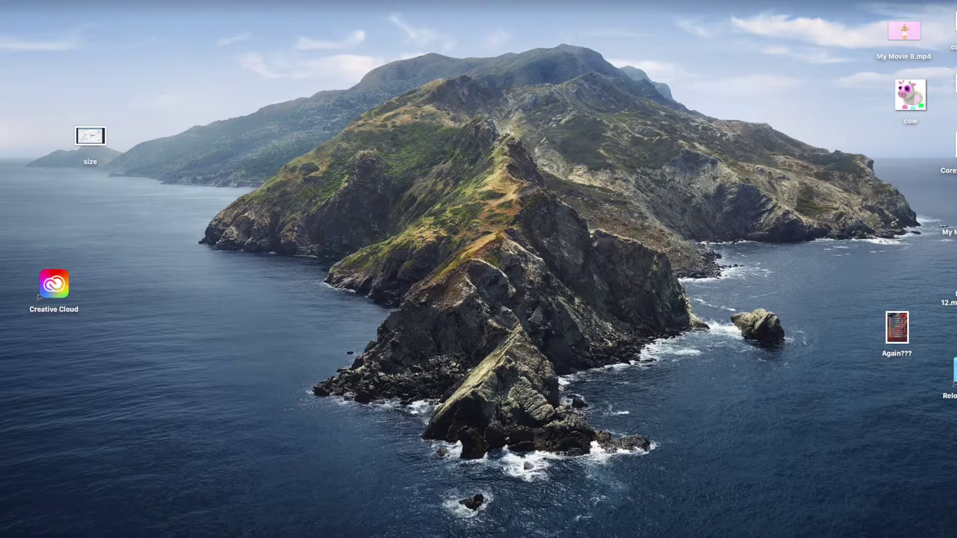
key("super+space")
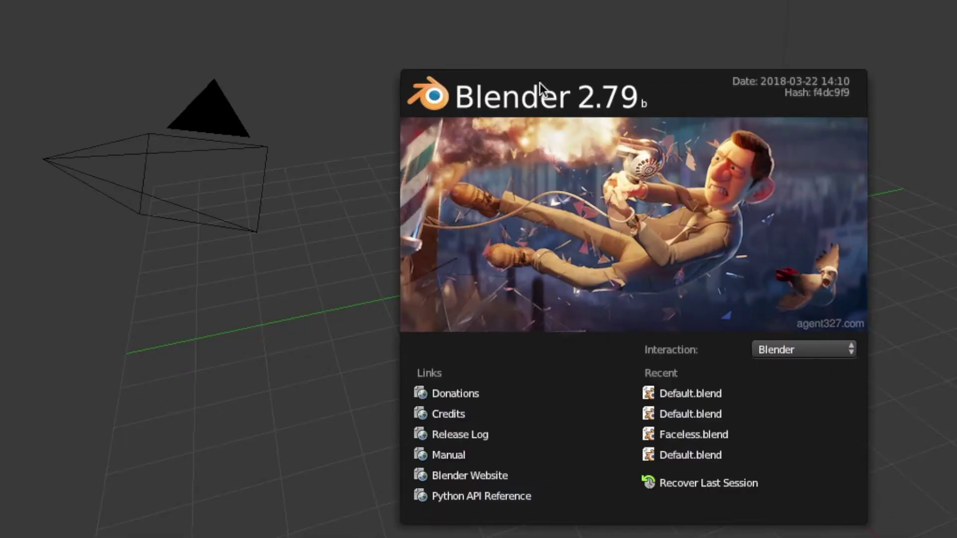
left_click(250, 22)
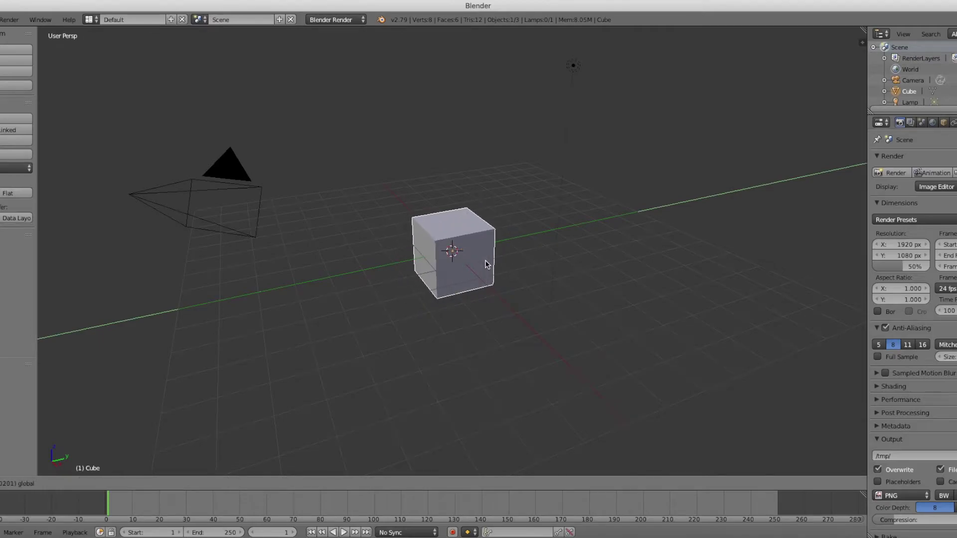
Delete the default cube from the scene.
right_click(487, 265)
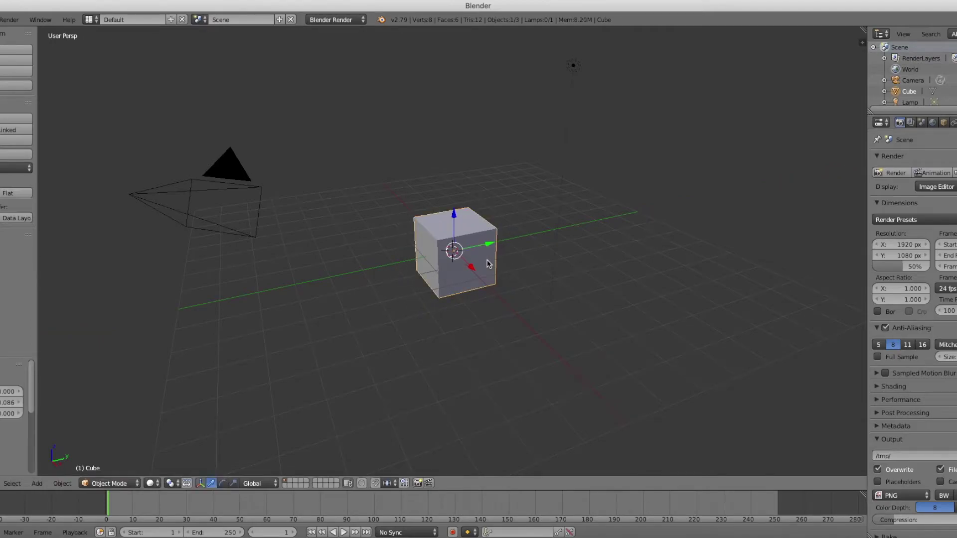
key("x")
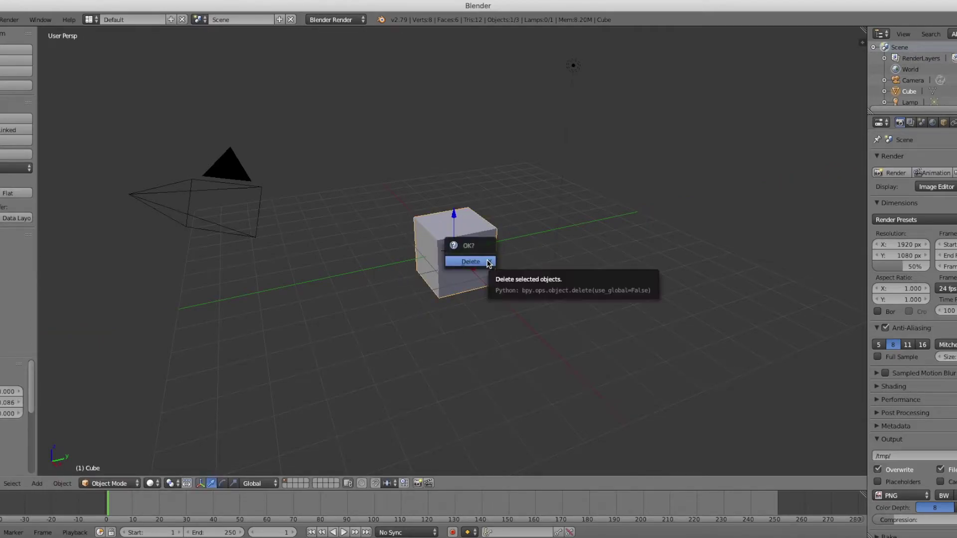
left_click(488, 264)
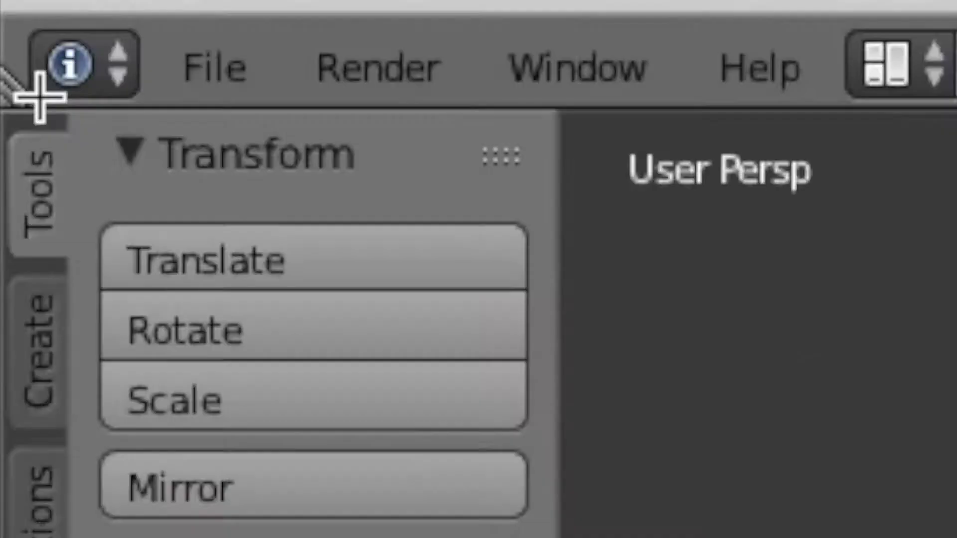
Open the Default.blend file containing the woman rig.
left_click(0, 22)
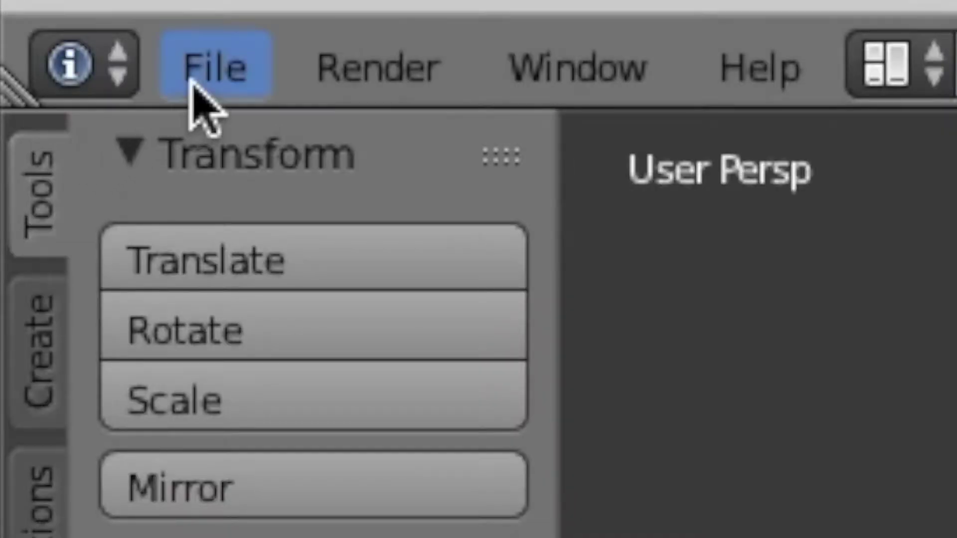
left_click(310, 80)
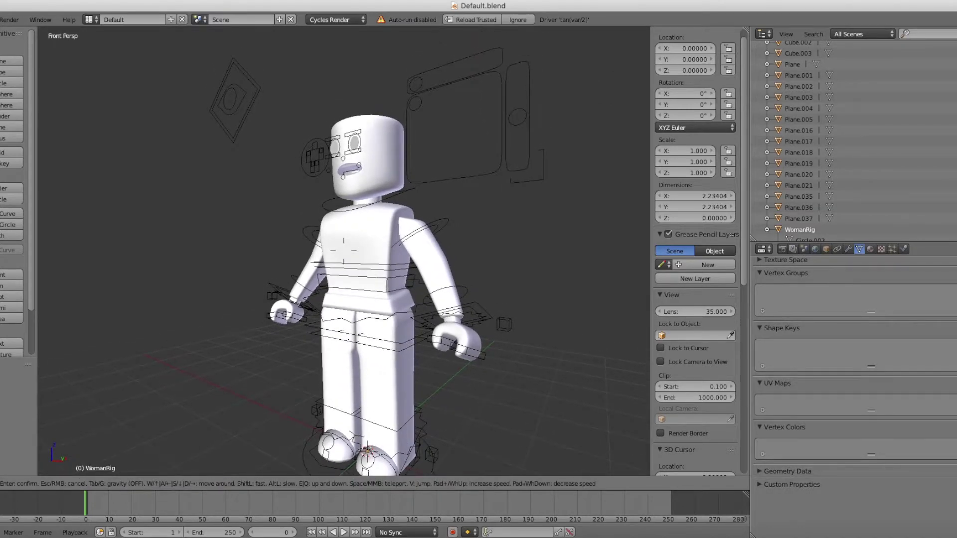
Remove the white head mesh from the woman rig.
key("w")
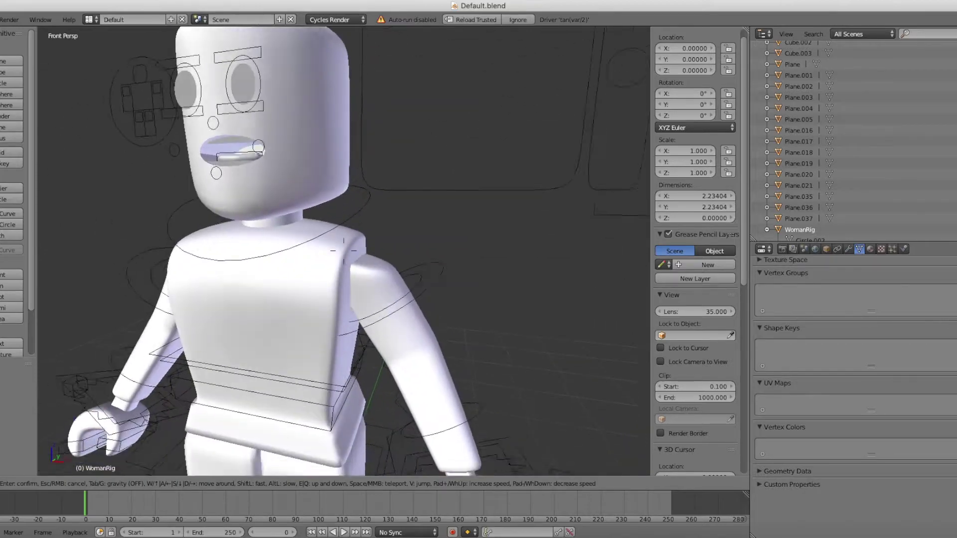
key("s")
key("w")
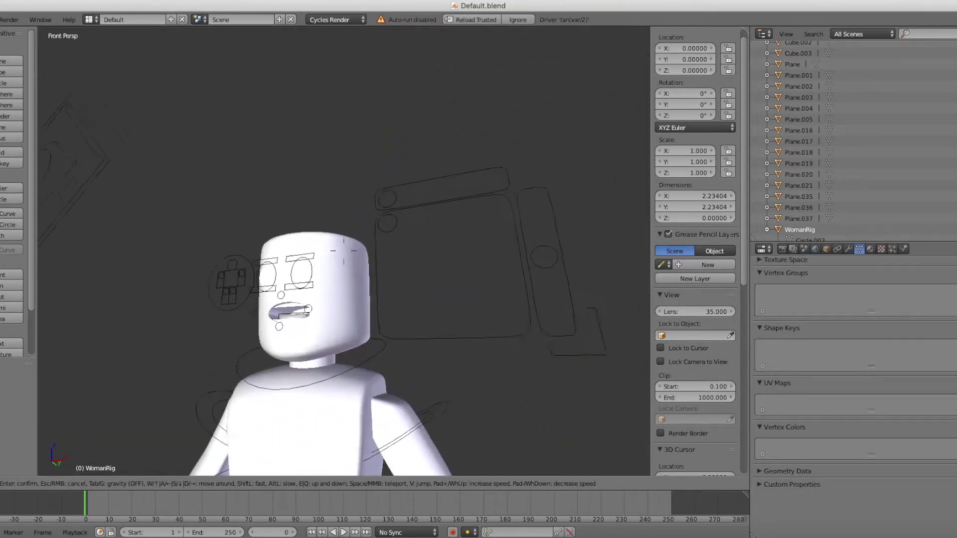
key("s")
key("Escape")
scroll(379, 130, "down", 1)
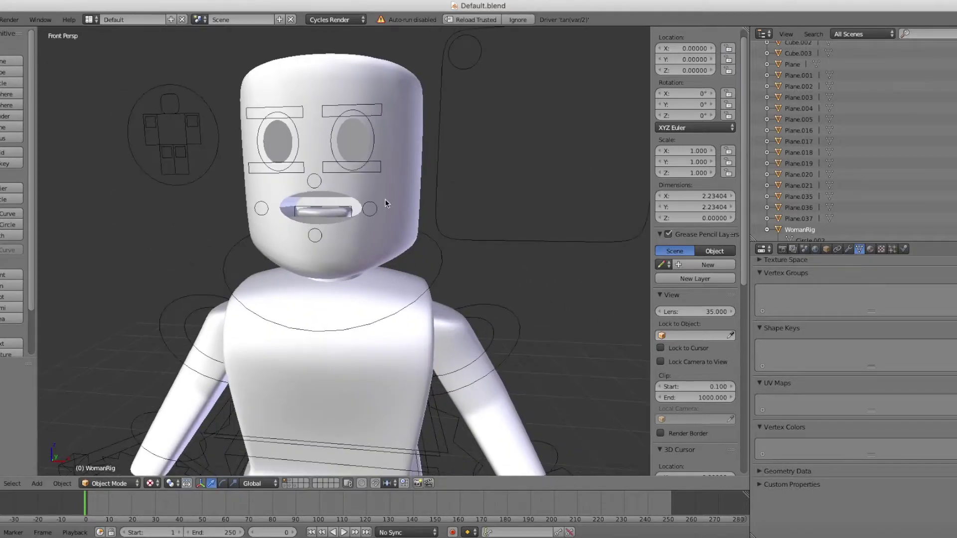
right_click(398, 193)
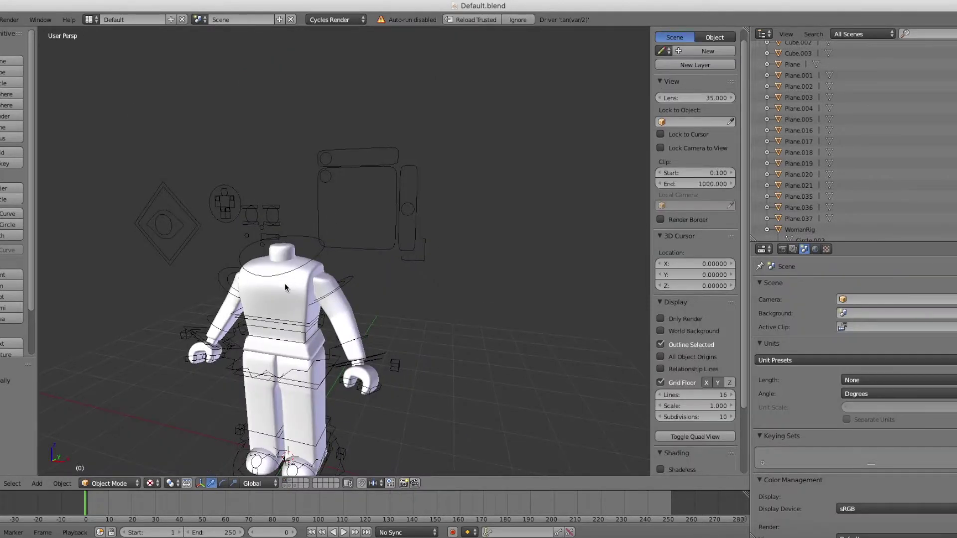
Load Ccharb1Tex.png into the Image Texture node of the rig body's material and return to the 3D view.
scroll(280, 289, "right", 2)
scroll(280, 289, "up", 3)
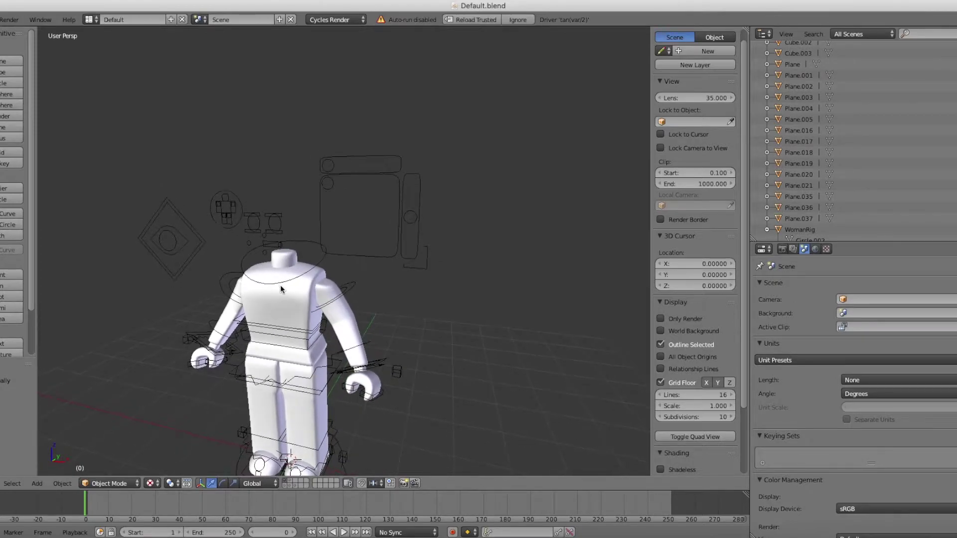
left_click(285, 301)
right_click(286, 302)
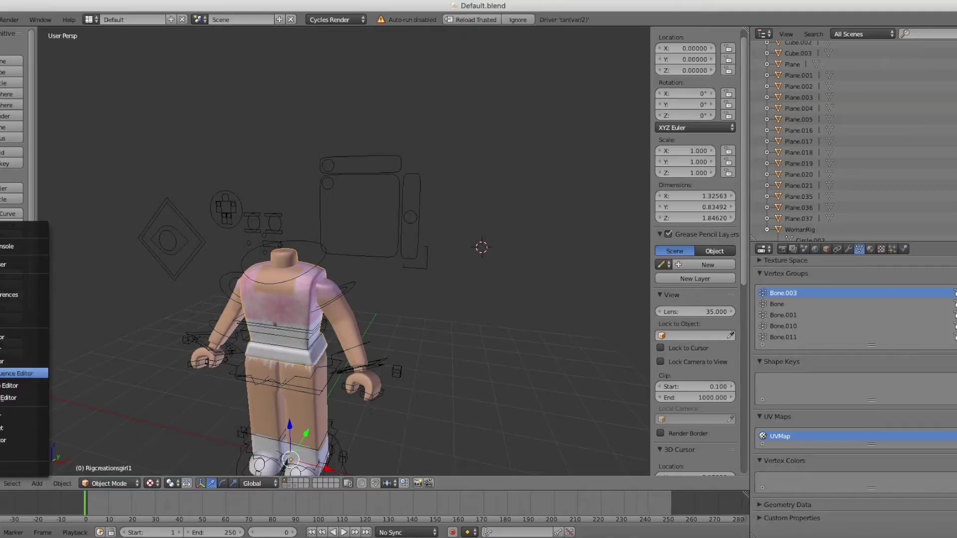
left_click(14, 374)
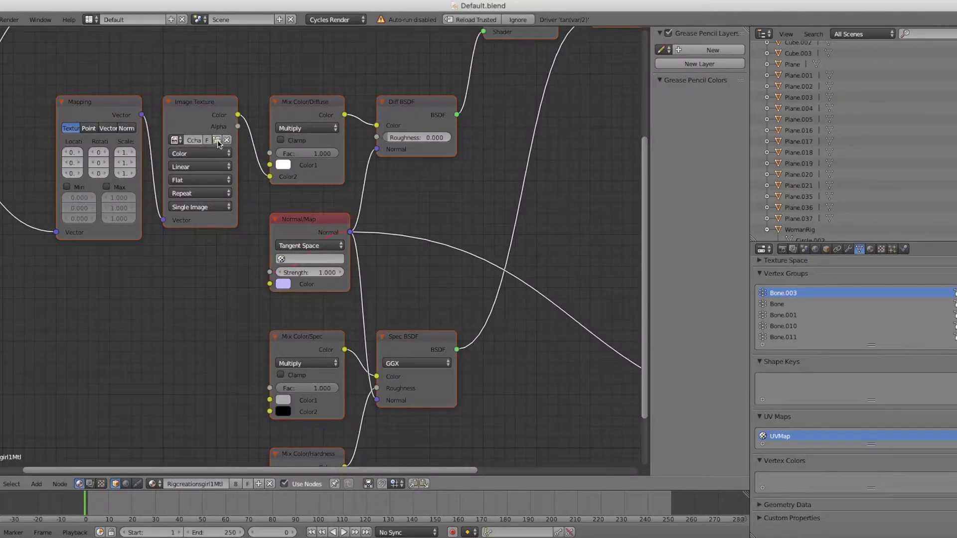
left_click(217, 140)
double_click(141, 153)
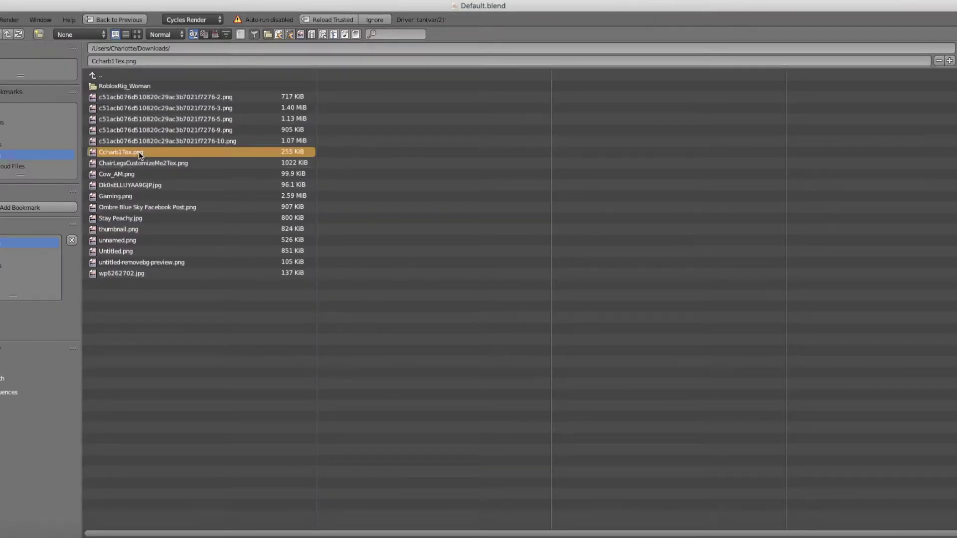
left_click(0, 484)
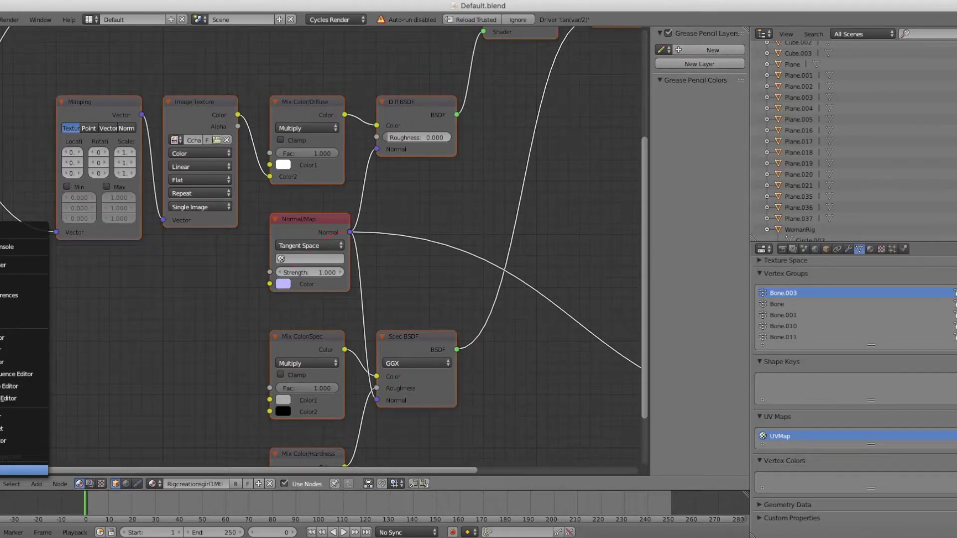
left_click(10, 470)
left_click(0, 484)
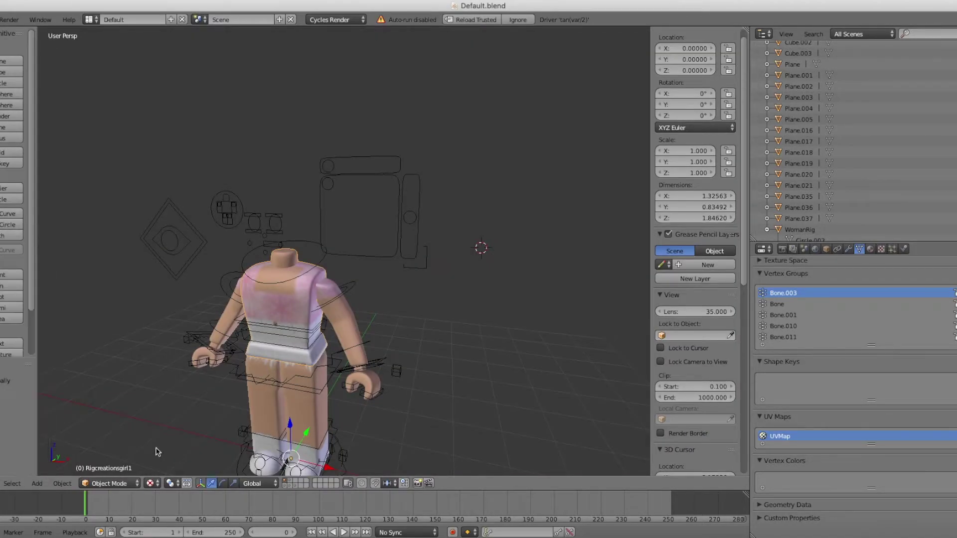
Import ccharb.obj from the Downloads folder into the rig scene.
scroll(252, 446, "right", 3)
scroll(252, 446, "left", 6)
scroll(252, 449, "down", 5)
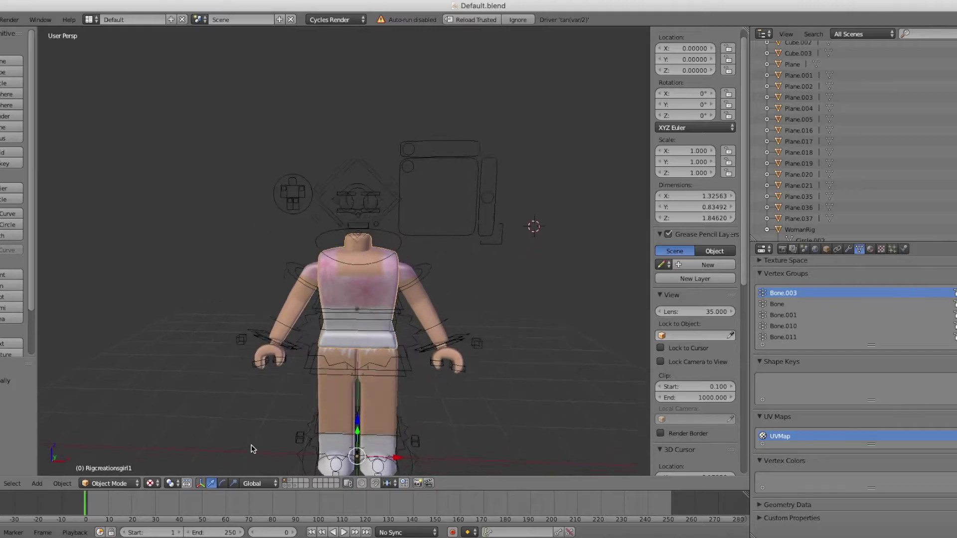
left_click(156, 486)
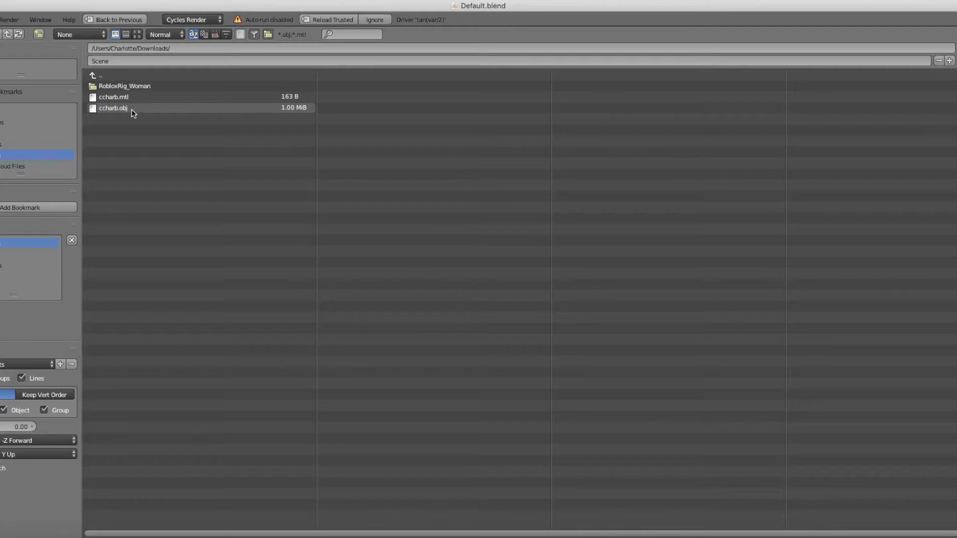
left_click(268, 109)
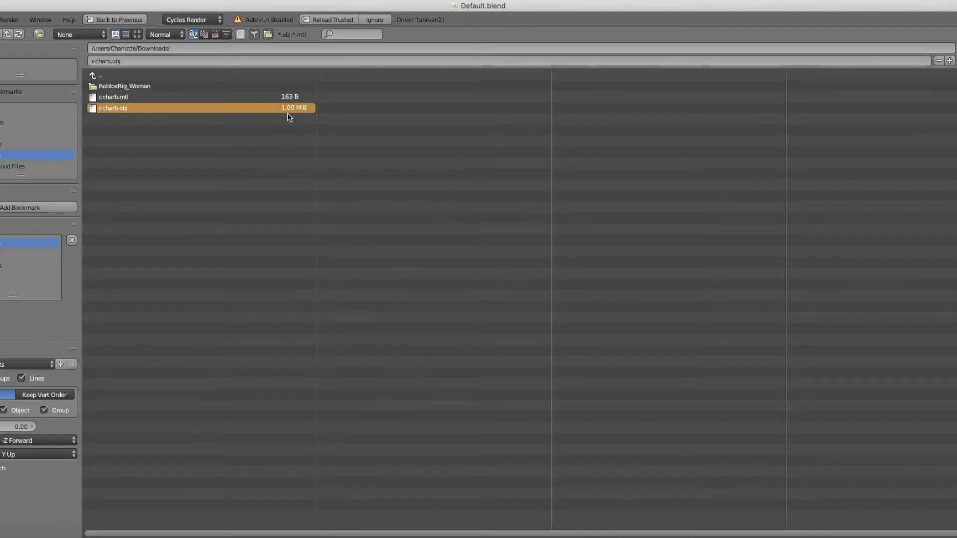
key("Return")
scroll(423, 243, "down", 2)
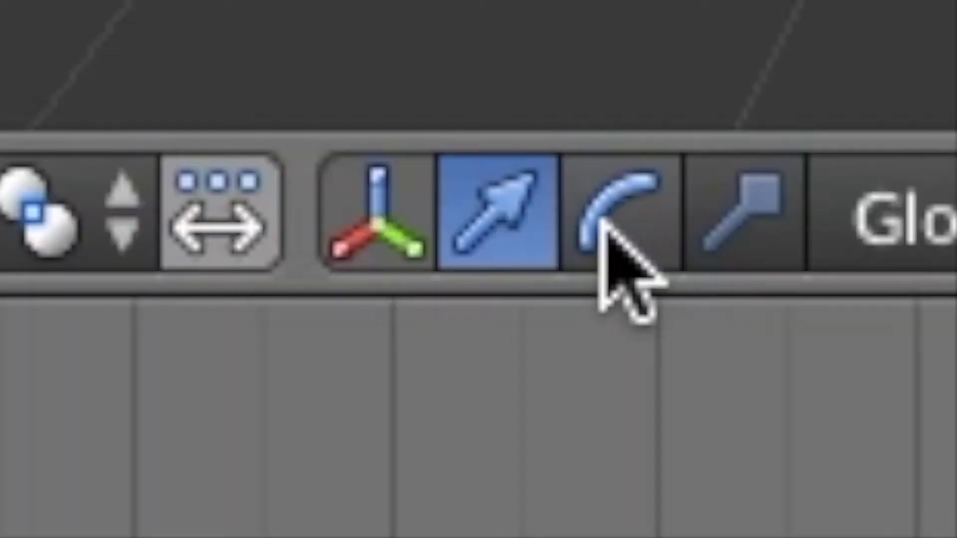
Rotate the imported avatar to face the same way as the rig and move it along the Y axis clear of the rig.
left_click(223, 483)
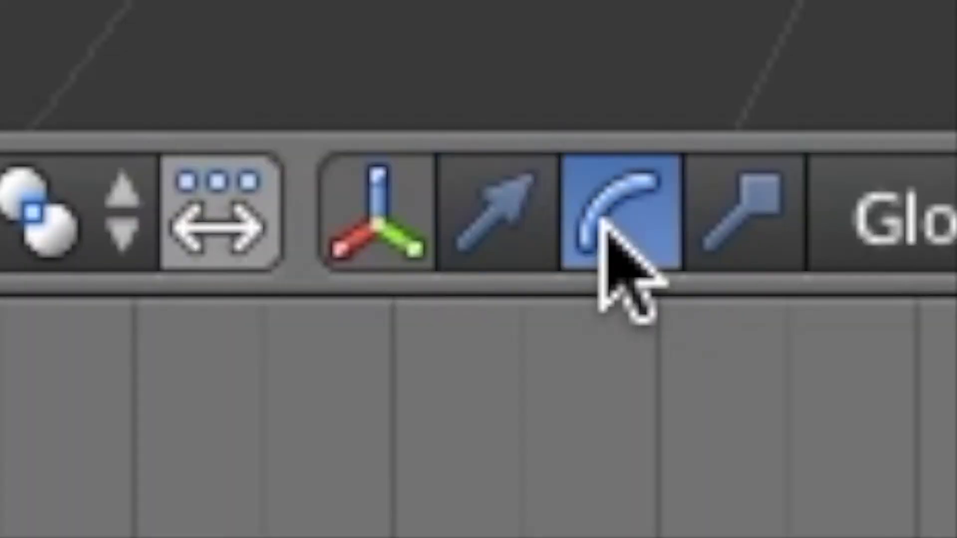
left_click_drag(385, 424, 312, 367)
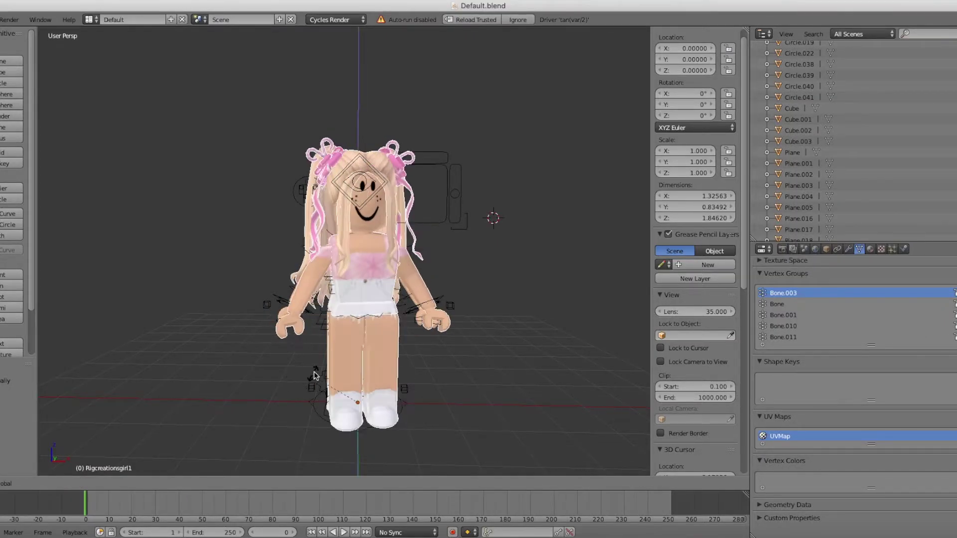
left_click(211, 484)
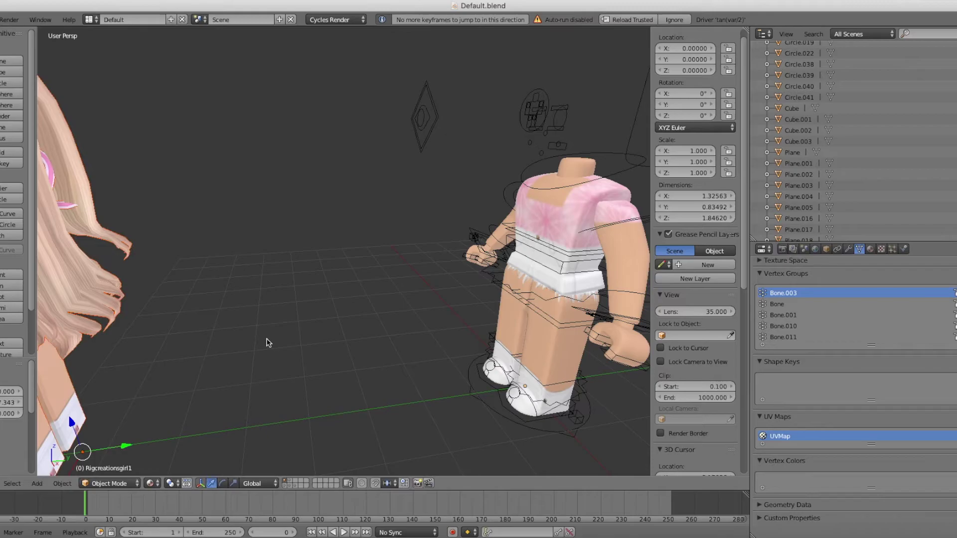
key("ctrl+z")
left_click_drag(167, 415, 139, 417)
Select the imported avatar's head and hair and join them into one object.
key("shift+f")
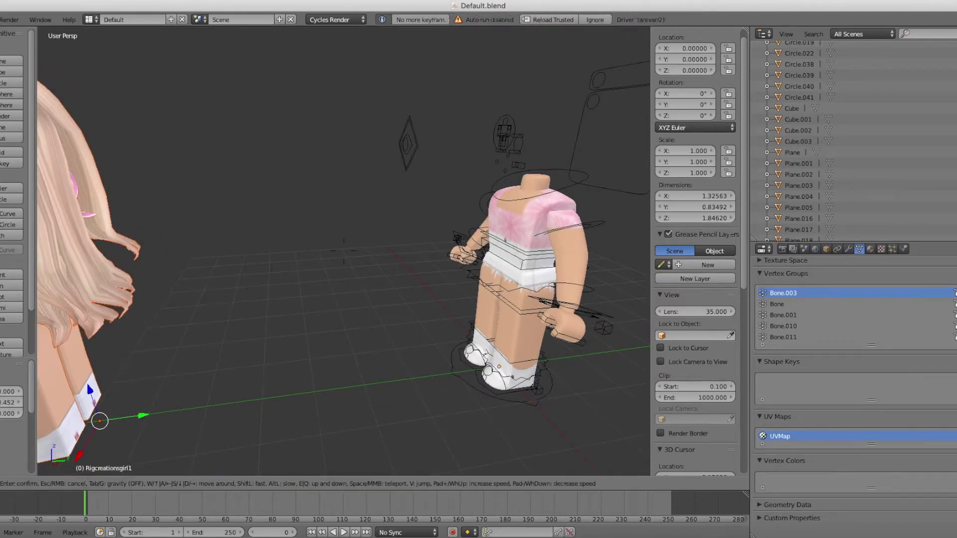
key("w")
key("a")
key("s")
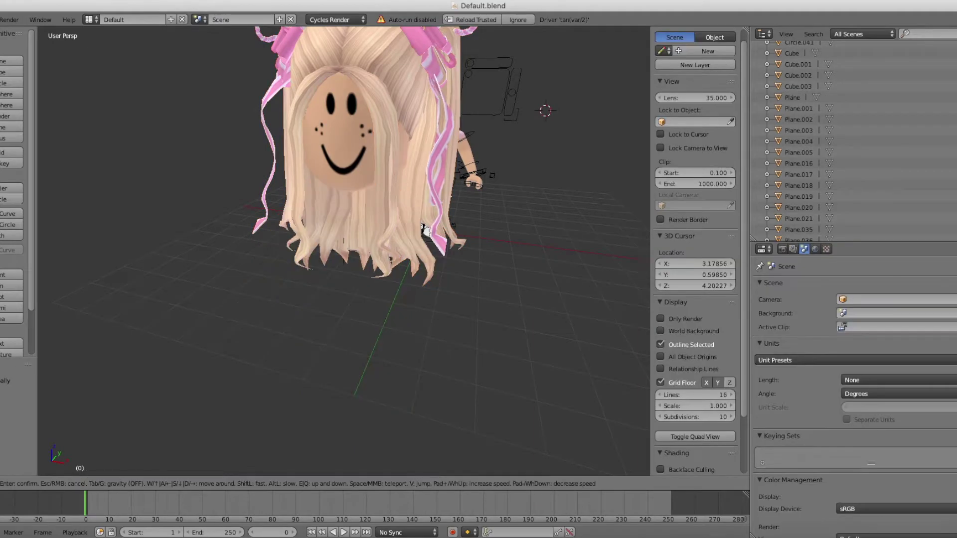
key("w")
key("s")
key("d")
key("a")
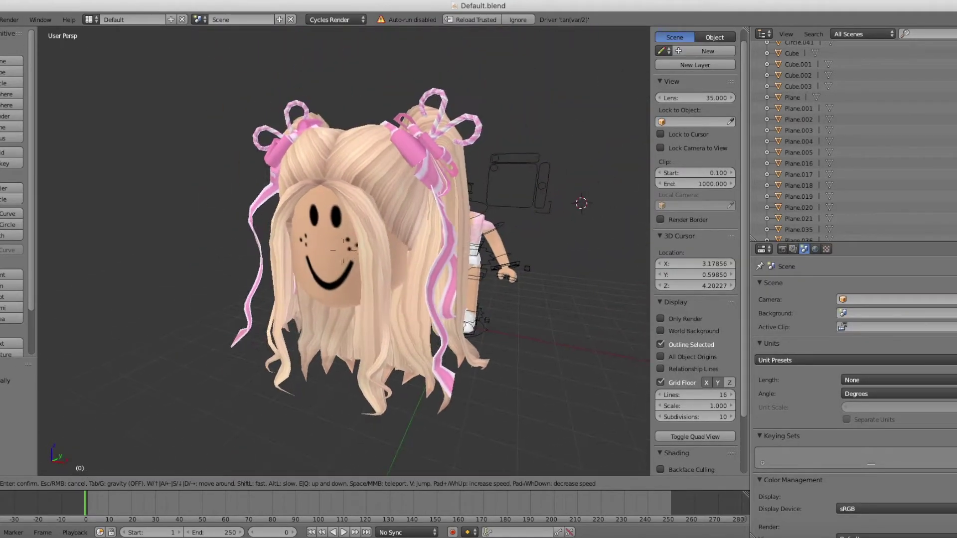
left_click(343, 251)
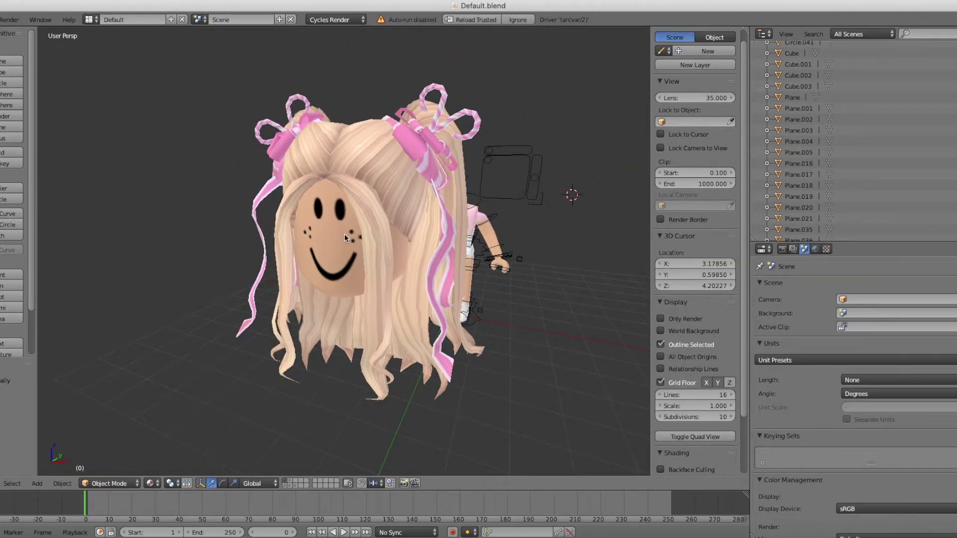
right_click(341, 245)
right_click(327, 154)
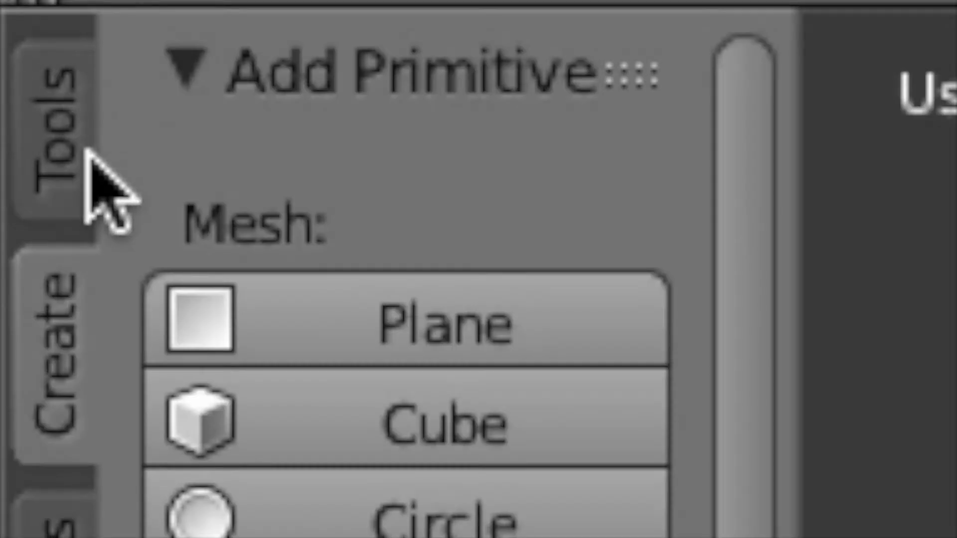
left_click(26, 89)
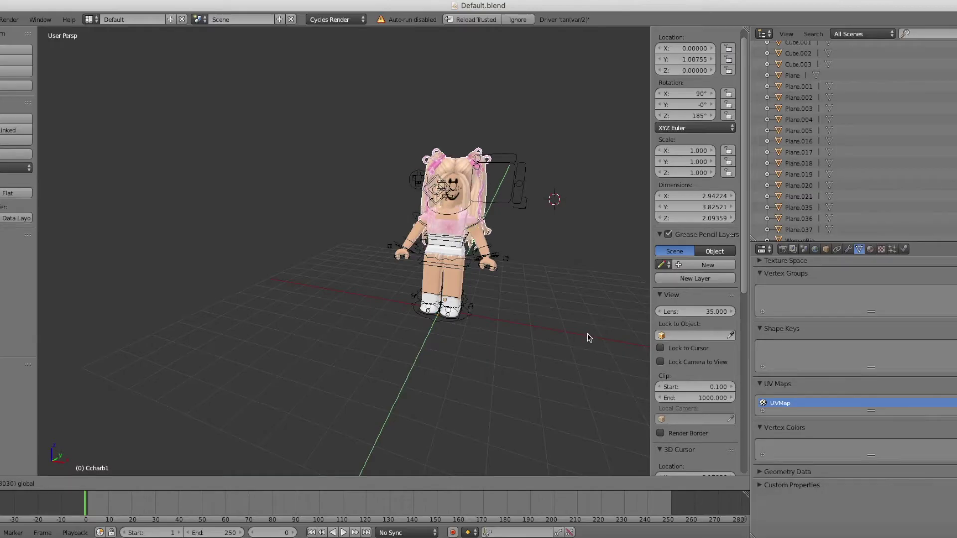
Move the head and hair onto the rig's neck, at about X -0.033 and Y 0.461.
left_click(582, 340)
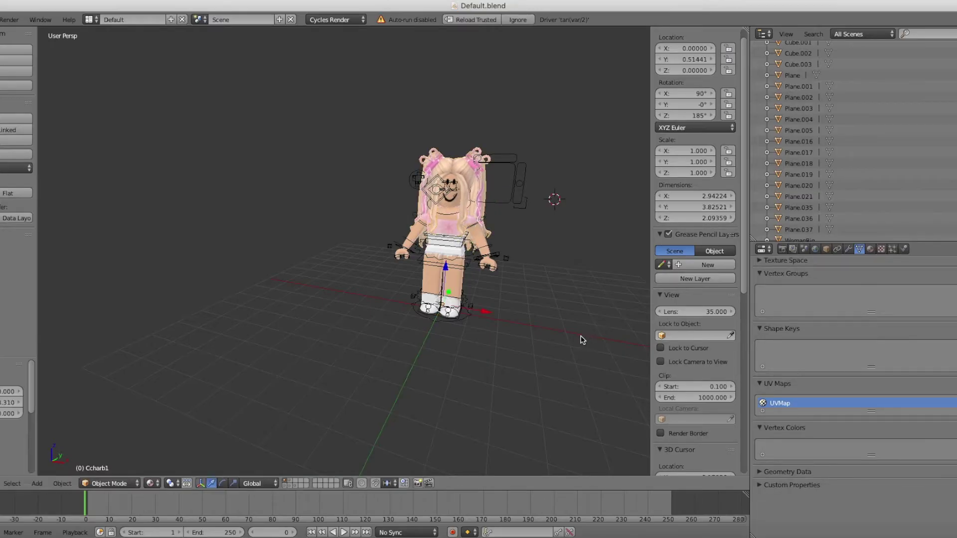
key("g")
left_click(487, 426)
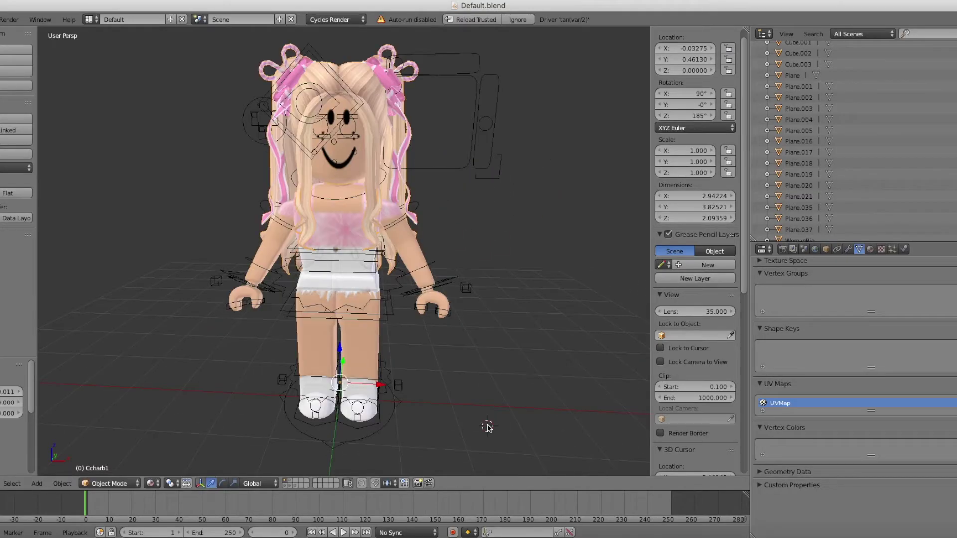
scroll(487, 428, "up", 2)
scroll(417, 231, "up", 1)
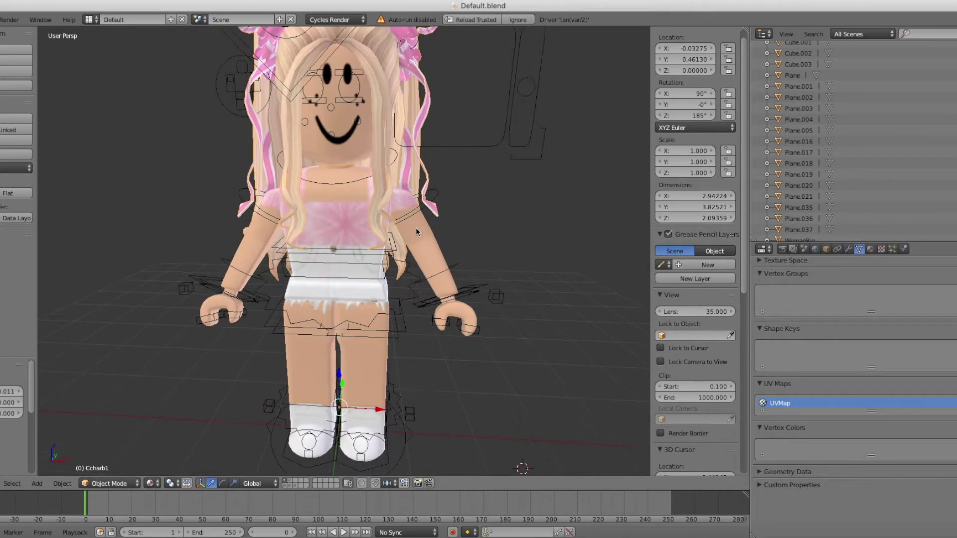
Rotate the rig's left forearm bone, Bone.014, so the forearm folds up in front of the chest.
left_click(222, 484)
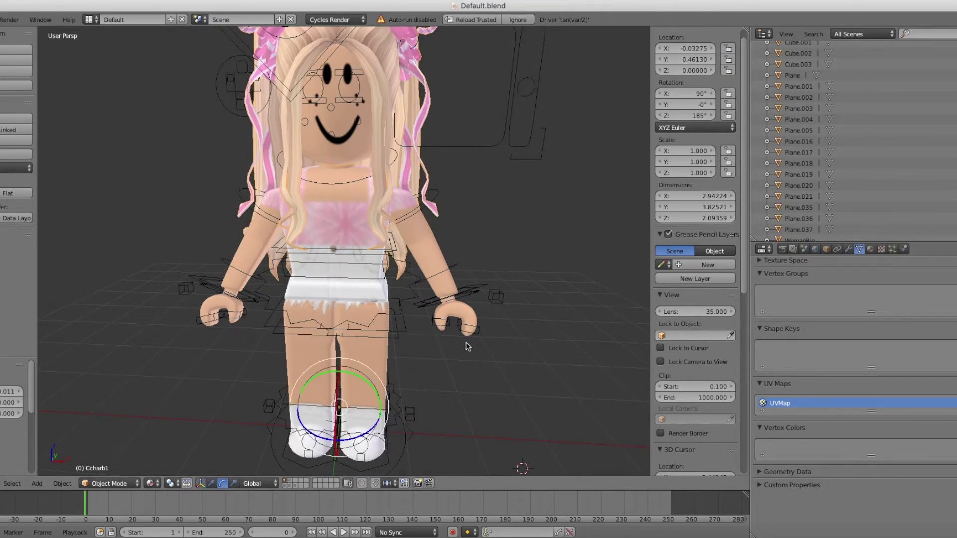
right_click(451, 269)
scroll(485, 268, "up", 3)
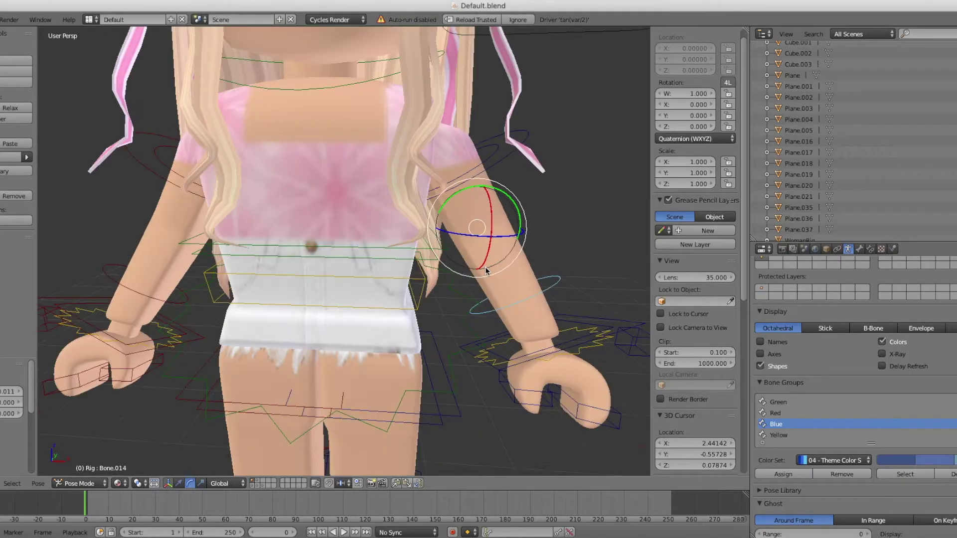
scroll(486, 267, "down", 3)
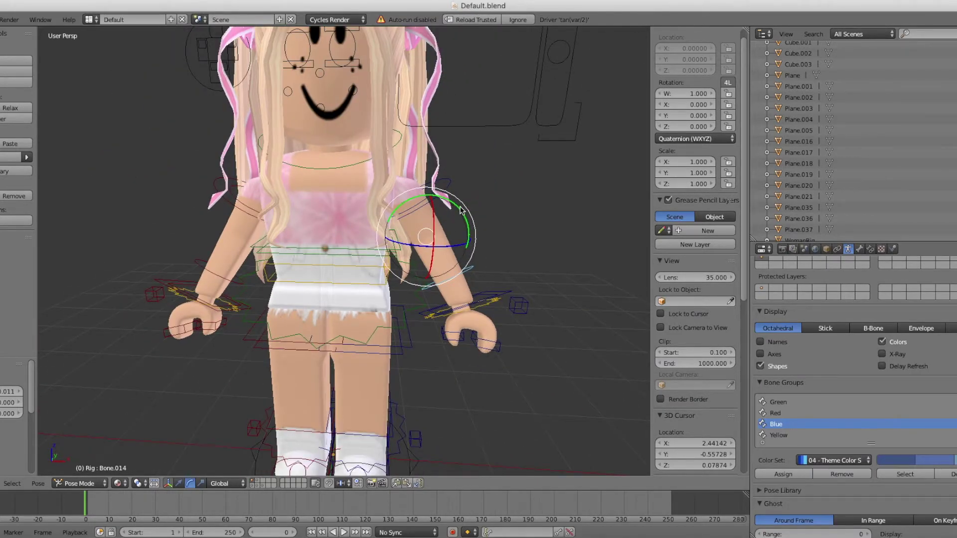
left_click_drag(461, 210, 508, 252)
scroll(260, 350, "down", 2)
left_click(523, 251)
key("shift+f")
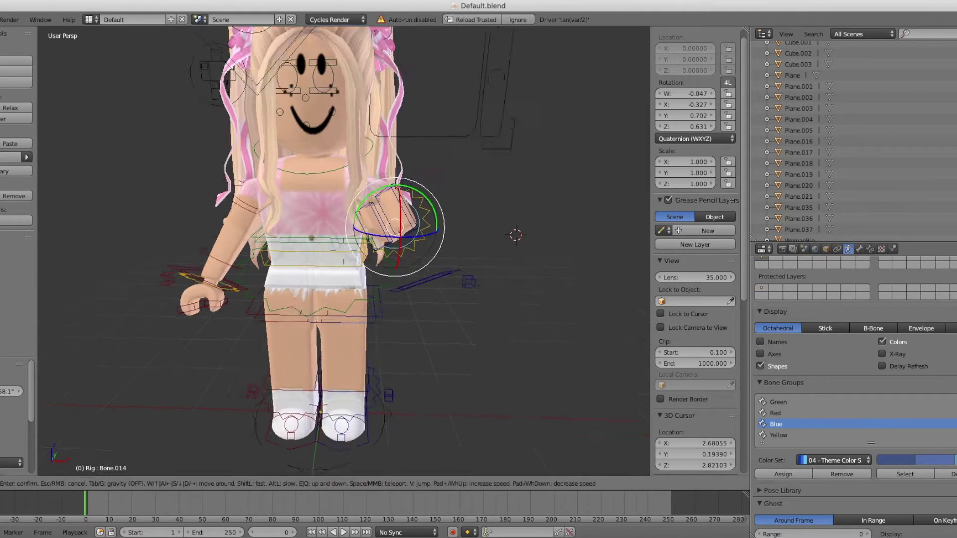
key("Escape")
Rotate the left upper arm bone, Bone.013, and the hand bone Bone.019 to bring the left hand up near the chin.
middle_click_drag(519, 240, 399, 254)
scroll(399, 254, "down", 2)
right_click(386, 149)
left_click_drag(379, 130, 401, 127)
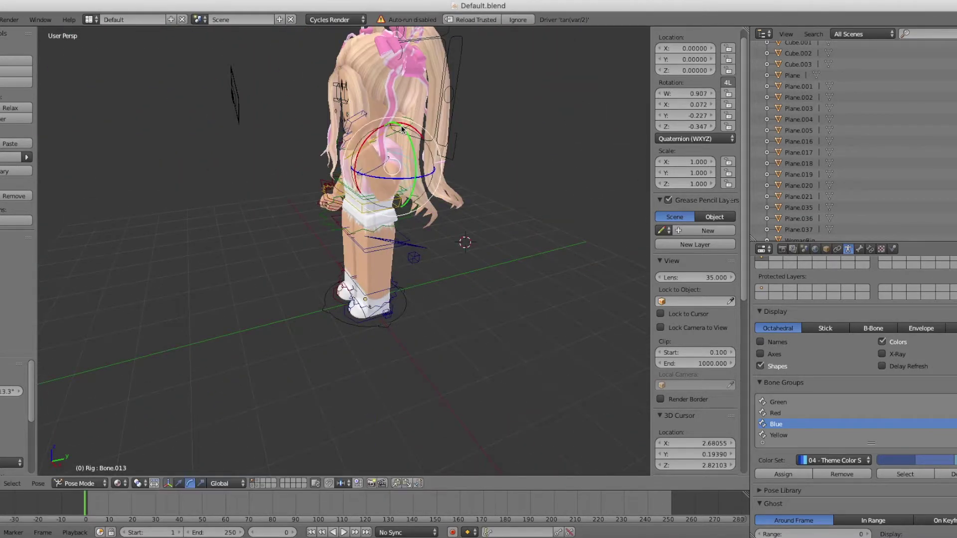
middle_click_drag(402, 128, 499, 150)
scroll(449, 184, "up", 5)
left_click_drag(444, 177, 422, 170)
left_click(440, 136)
right_click(392, 165)
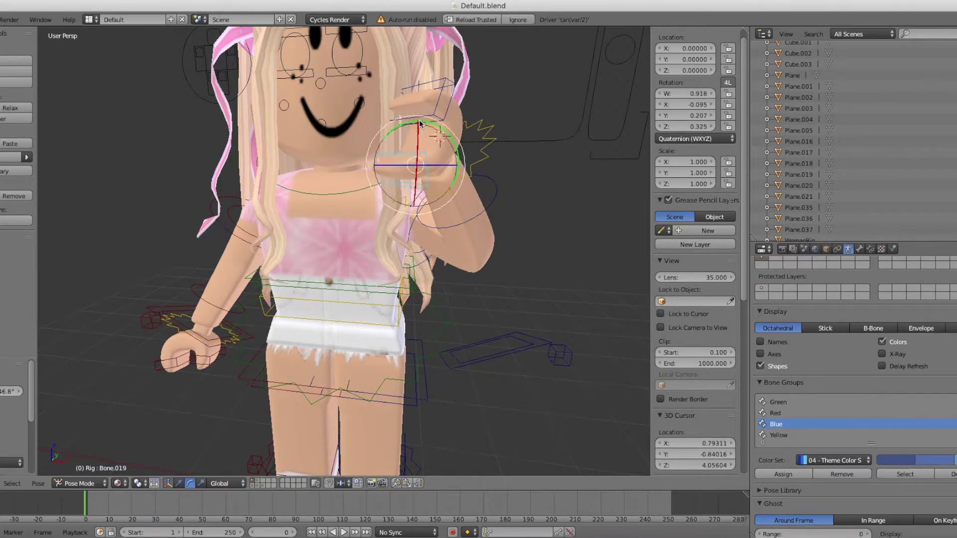
right_click(419, 124)
Fine-tune the rotations of the raised left arm's bones from the character's side.
middle_click_drag(477, 182, 314, 277)
left_click(314, 277)
right_click(299, 265)
left_click_drag(280, 241, 271, 224)
right_click(262, 150)
left_click_drag(265, 144, 271, 138)
right_click(219, 219)
left_click_drag(235, 186, 242, 192)
Advance the timeline to frame 1 and rotate the left upper arm bone, Bone.013, slightly further.
left_click(365, 324)
middle_click_drag(440, 361, 384, 356)
scroll(440, 361, "down", 4)
key("Right")
right_click(544, 262)
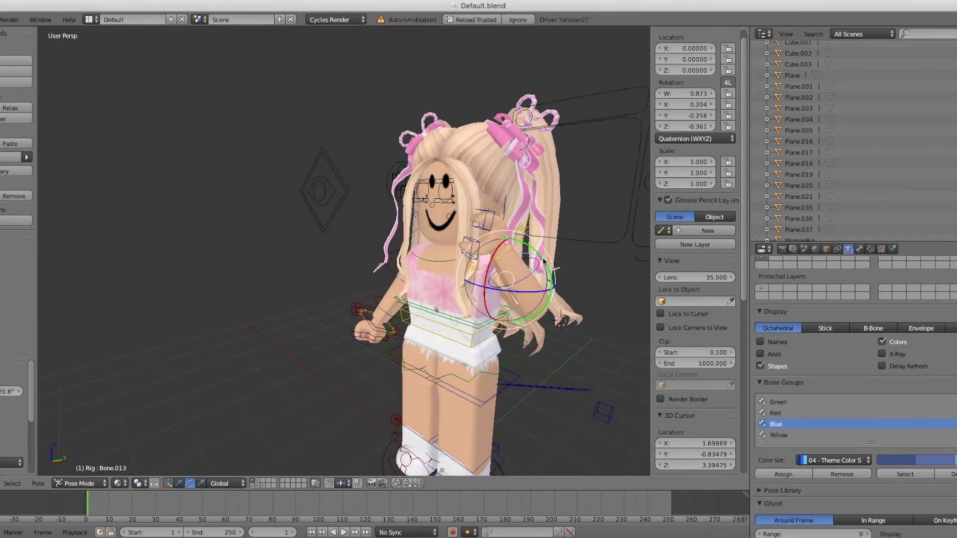
left_click_drag(544, 262, 529, 253)
Rotate the right arm's bones so the right forearm bends up and its hand meets the left hand at the chest.
middle_click_drag(499, 259, 558, 261)
scroll(349, 255, "up", 3)
right_click(264, 252)
left_click_drag(251, 234, 231, 269)
right_click(212, 299)
left_click_drag(212, 294, 272, 220)
right_click(261, 266)
right_click(416, 262)
left_click_drag(419, 239, 427, 245)
left_click(414, 235)
right_click(344, 255)
middle_click_drag(539, 194, 503, 209)
middle_click_drag(504, 209, 500, 101, "shift")
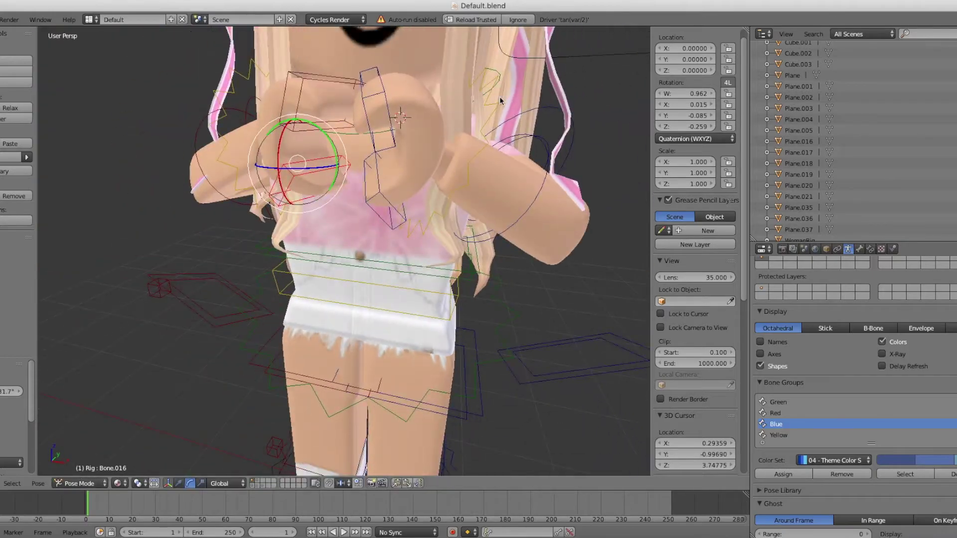
Refine the left arm and right hand bone rotations, including Bone.015, so both hands clasp below the chin.
right_click(503, 122)
left_click_drag(496, 165, 464, 160)
right_click(296, 112)
left_click_drag(312, 98, 339, 73)
key("shift+f")
key("w")
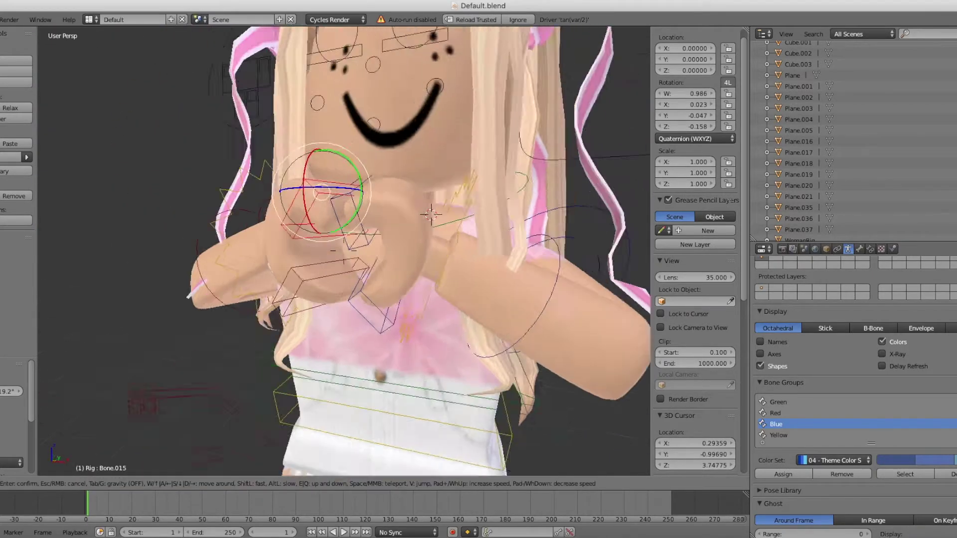
key("Escape")
right_click(502, 192)
right_click(439, 206)
left_click_drag(466, 168, 475, 175)
Rotate the left leg bone, Bone.007, so the lower leg bends back behind the knee.
scroll(464, 200, "down", 6)
left_click(385, 415)
right_click(386, 412)
left_click_drag(381, 363, 534, 406)
left_click(535, 407)
scroll(534, 407, "up", 1)
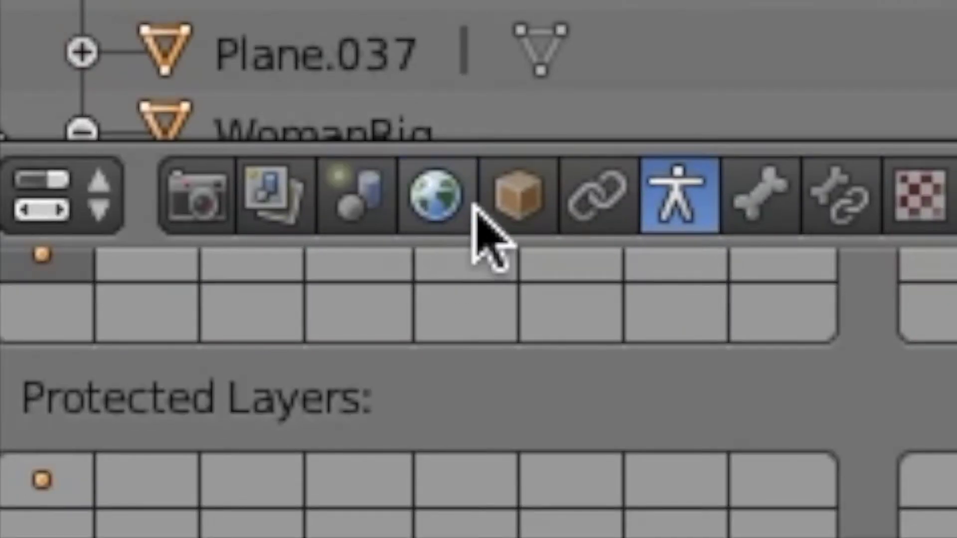
Turn on Ambient Occlusion for the world and Denoising for the render layer.
left_click(387, 209)
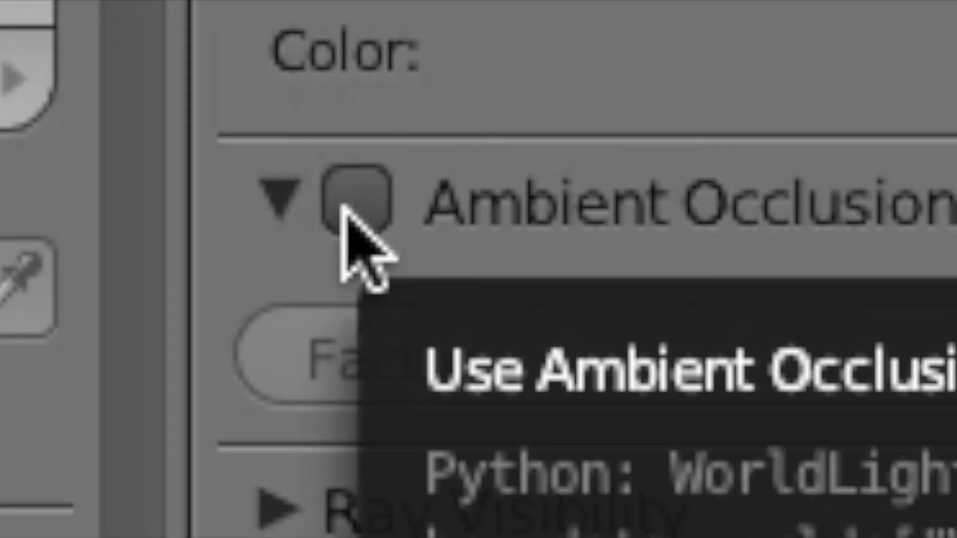
left_click(768, 376)
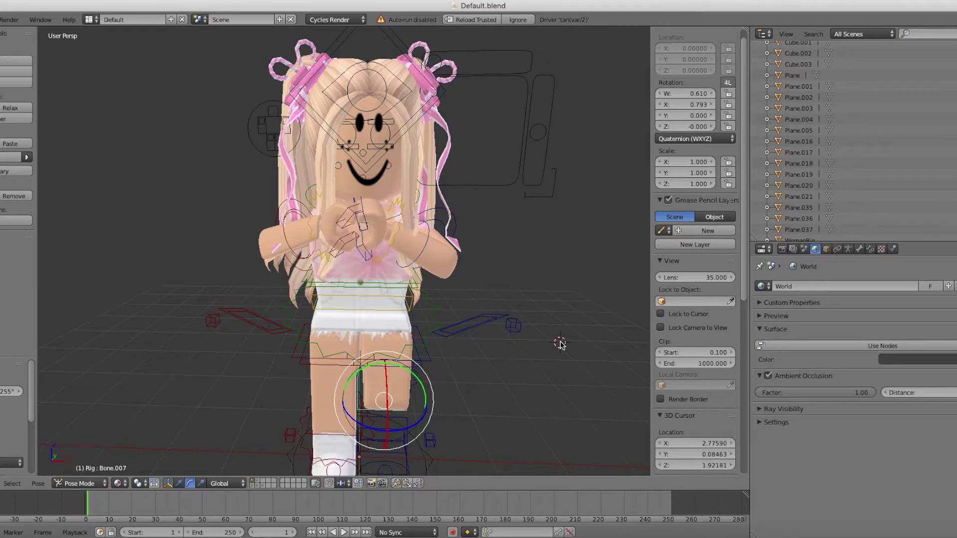
left_click(794, 249)
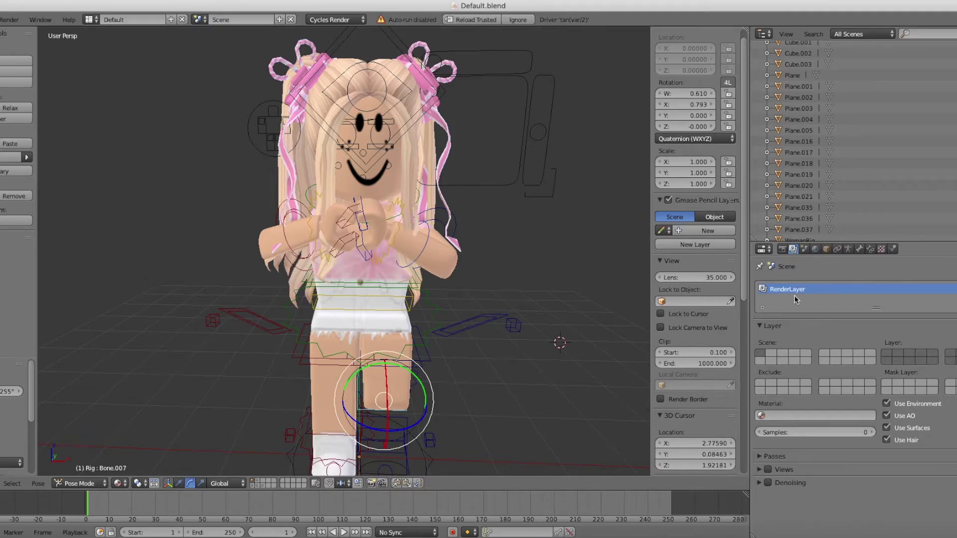
left_click(768, 483)
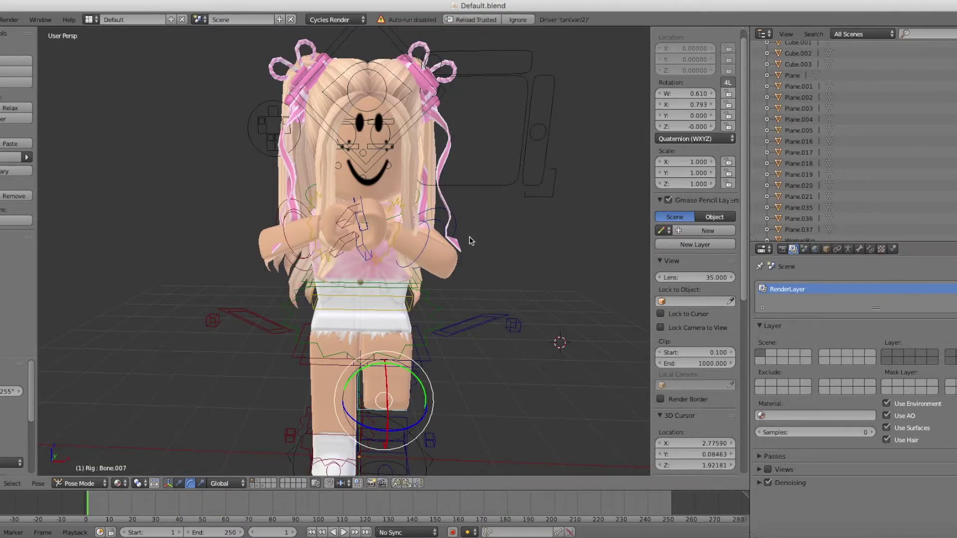
scroll(470, 241, "down", 3)
scroll(468, 236, "up", 8)
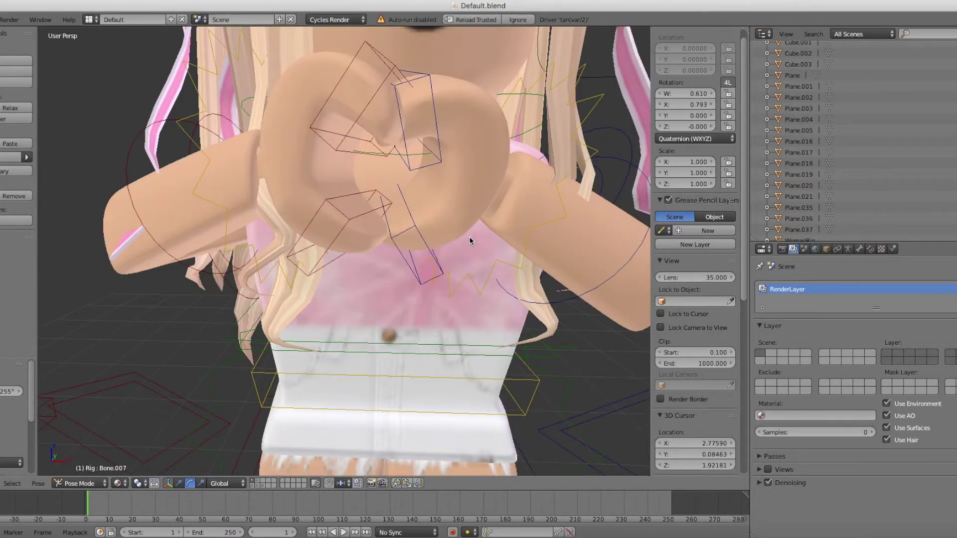
scroll(468, 236, "down", 6)
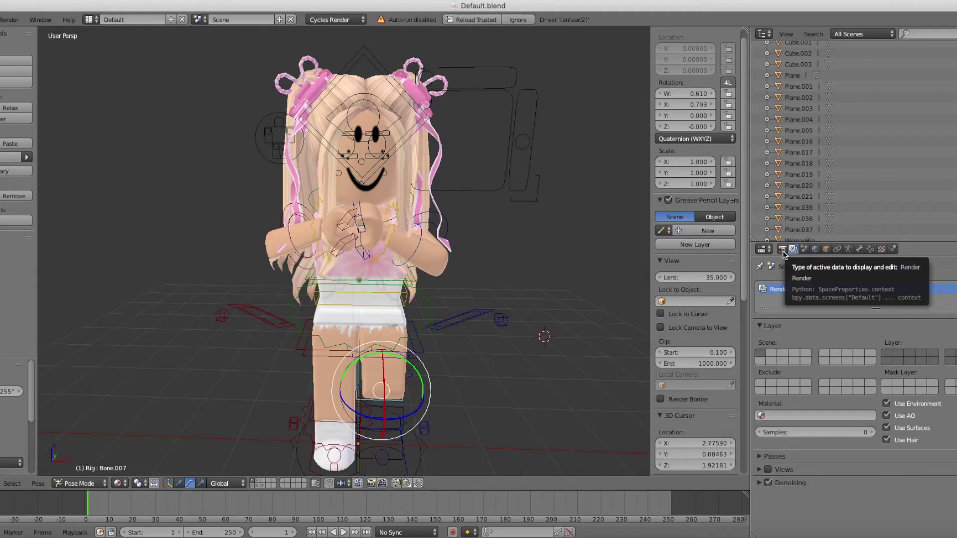
Set the render output file format to PNG.
left_click(319, 239)
scroll(824, 333, "down", 3)
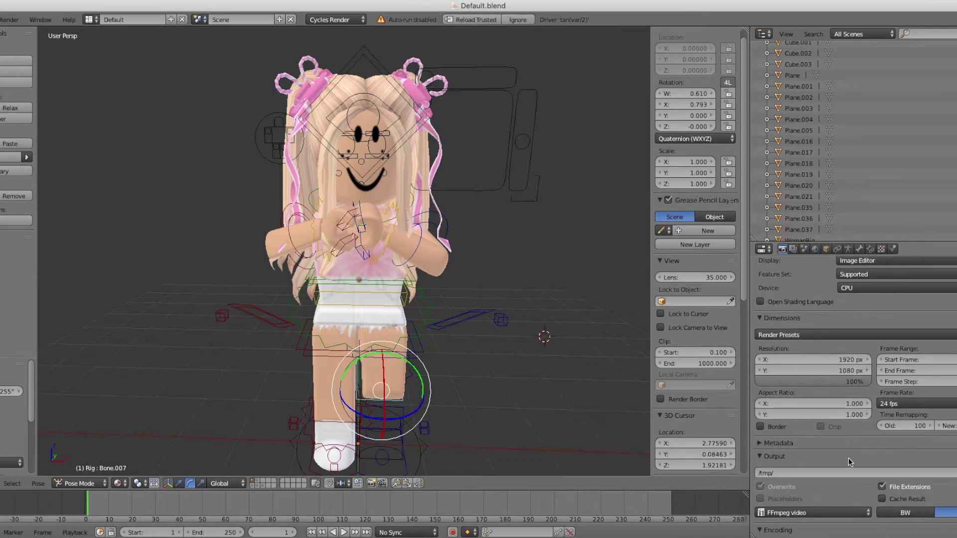
scroll(848, 459, "down", 3)
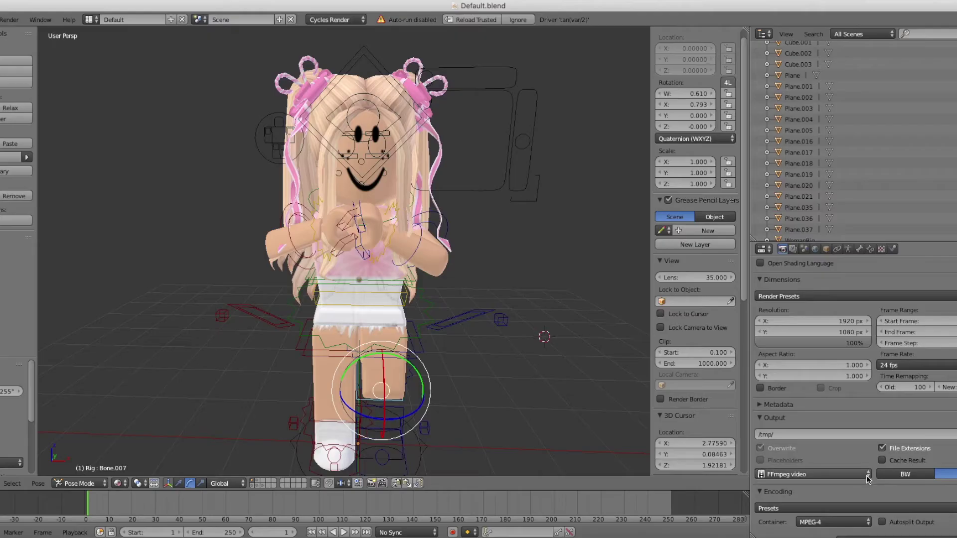
left_click(868, 475)
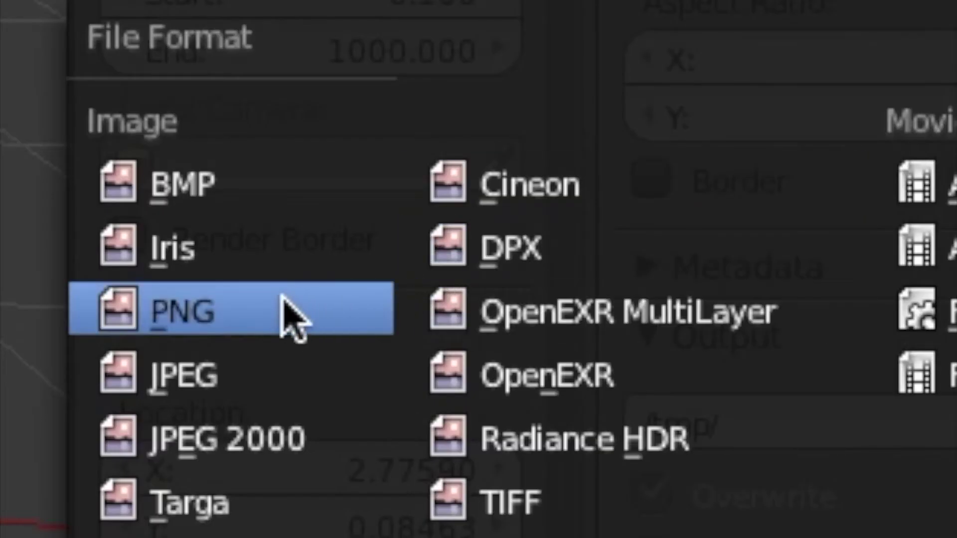
left_click(692, 415)
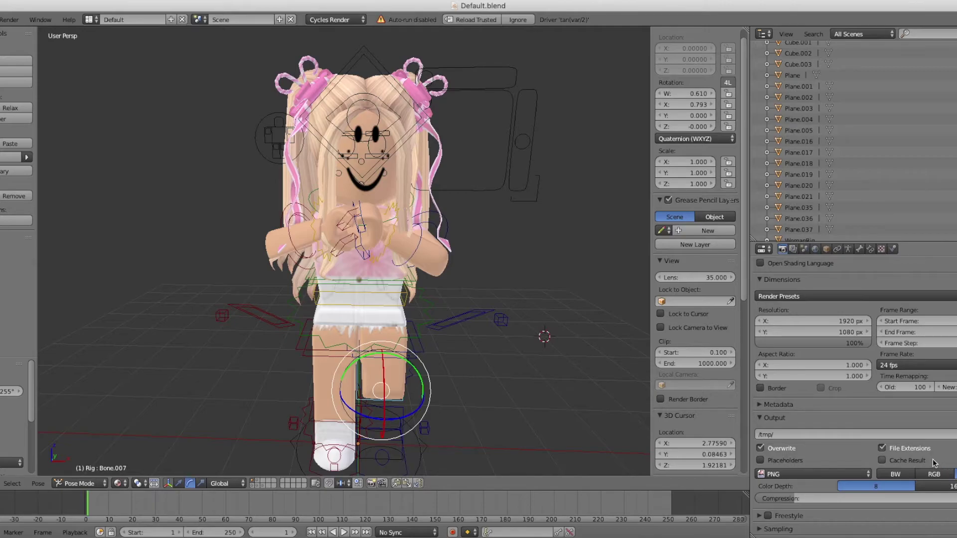
Enable the transparent film background for the render.
scroll(935, 463, "down", 3)
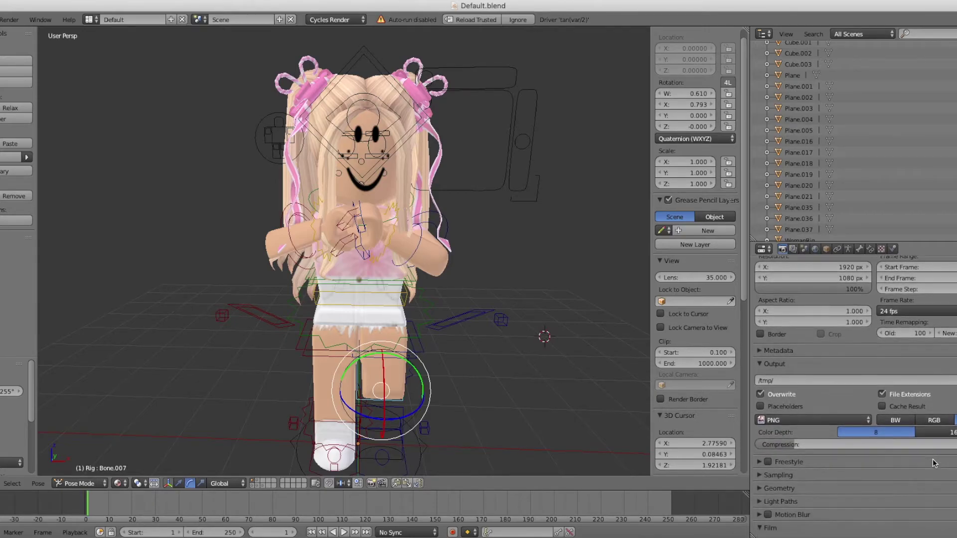
scroll(934, 463, "down", 4)
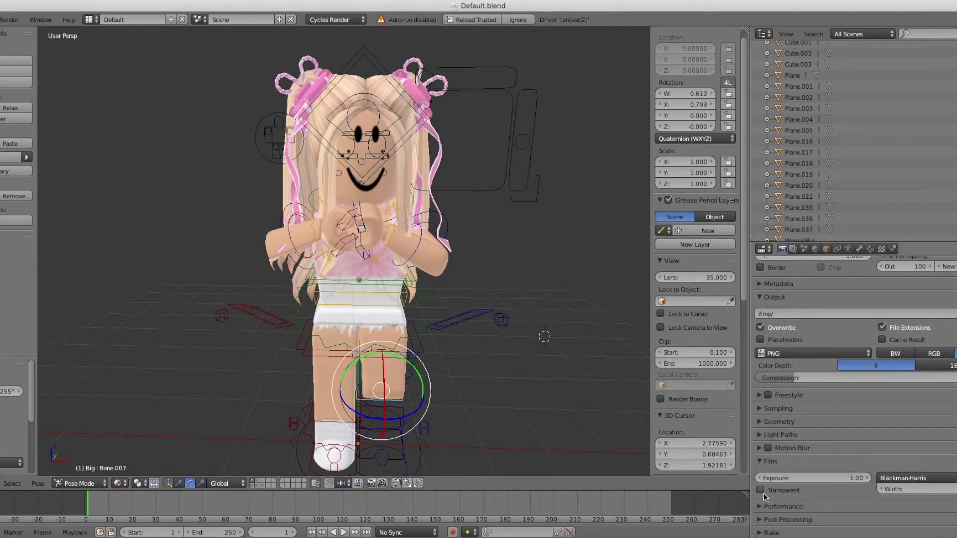
left_click(761, 491)
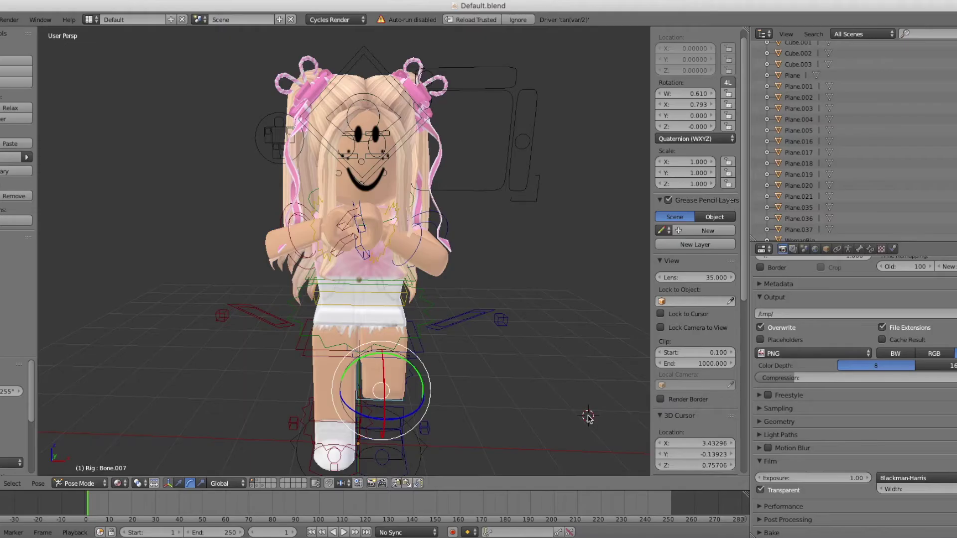
Switch the rig to Object Mode and add a camera to the scene.
scroll(588, 417, "up", 3)
scroll(589, 417, "down", 3)
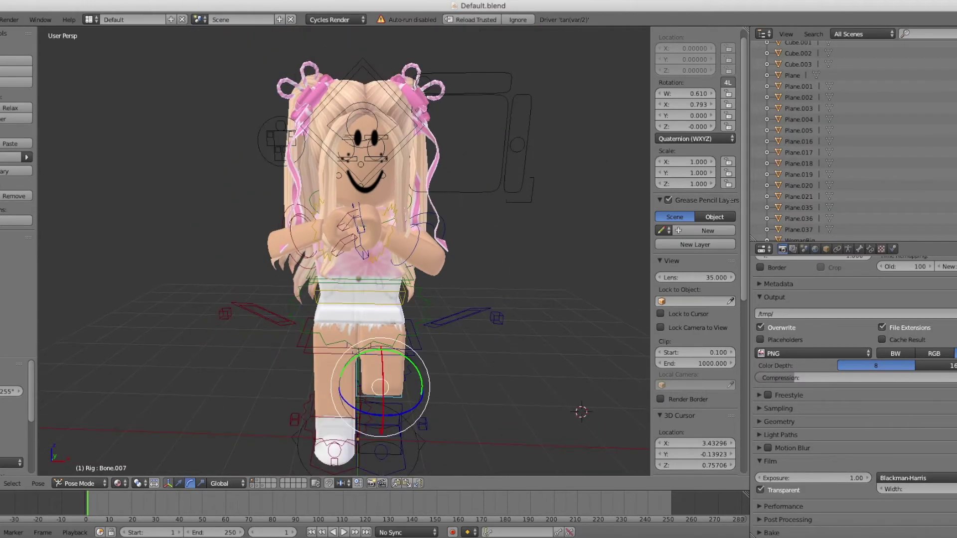
left_click(96, 483)
left_click(95, 471)
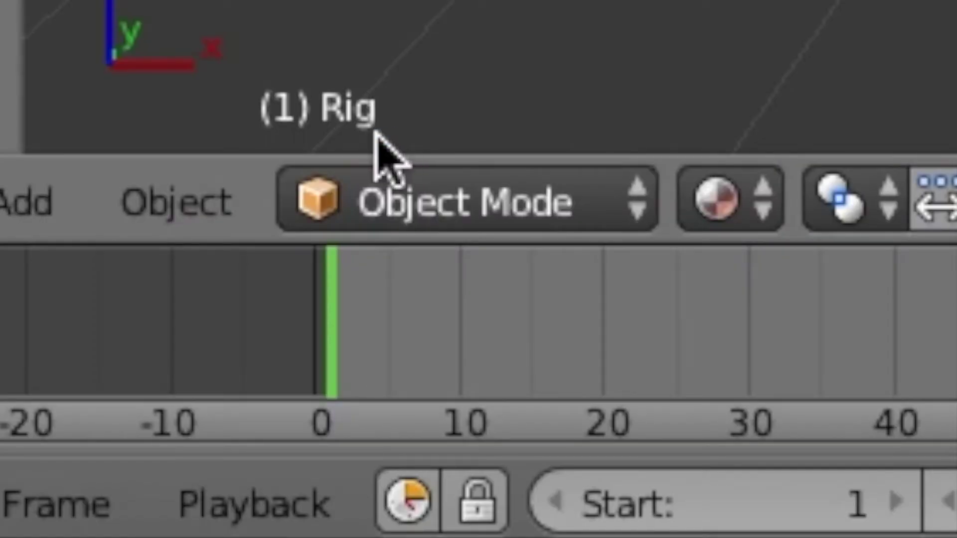
left_click(37, 484)
left_click(49, 365)
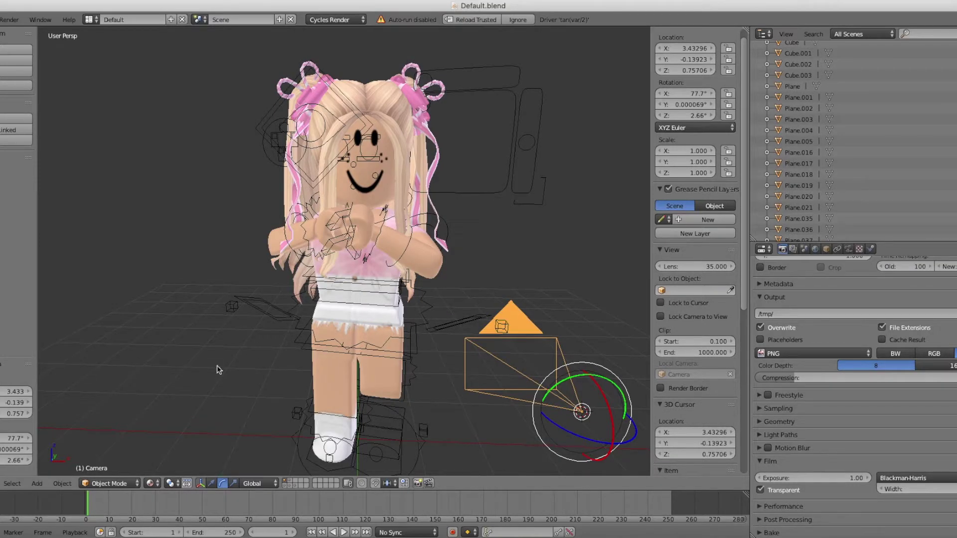
Look through the new camera and fly it in front of the avatar so the whole body is in frame.
left_click(183, 260)
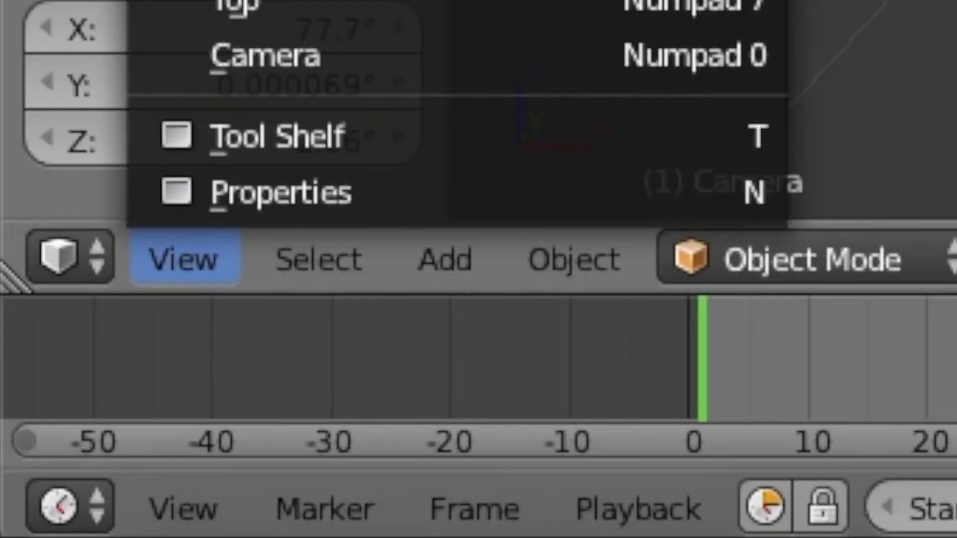
left_click(309, 59)
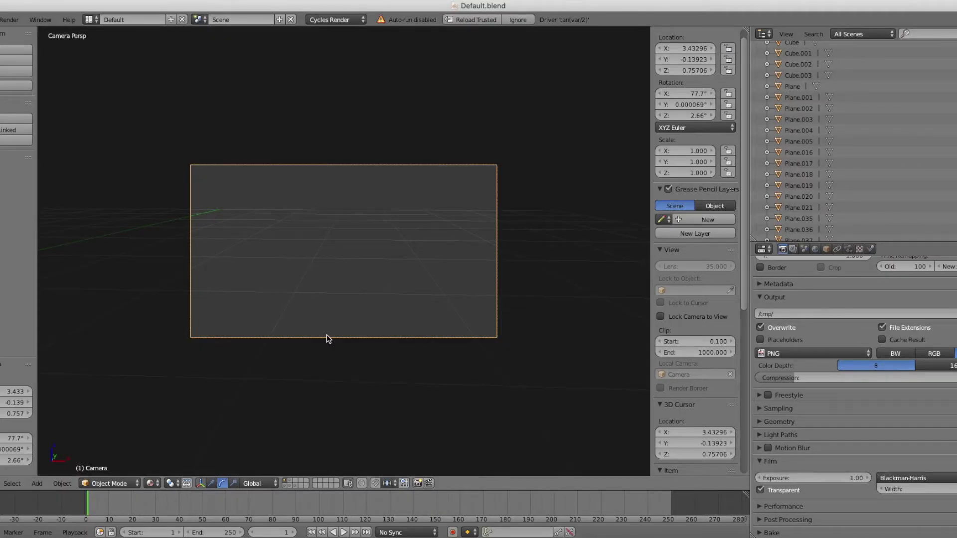
key("shift+f")
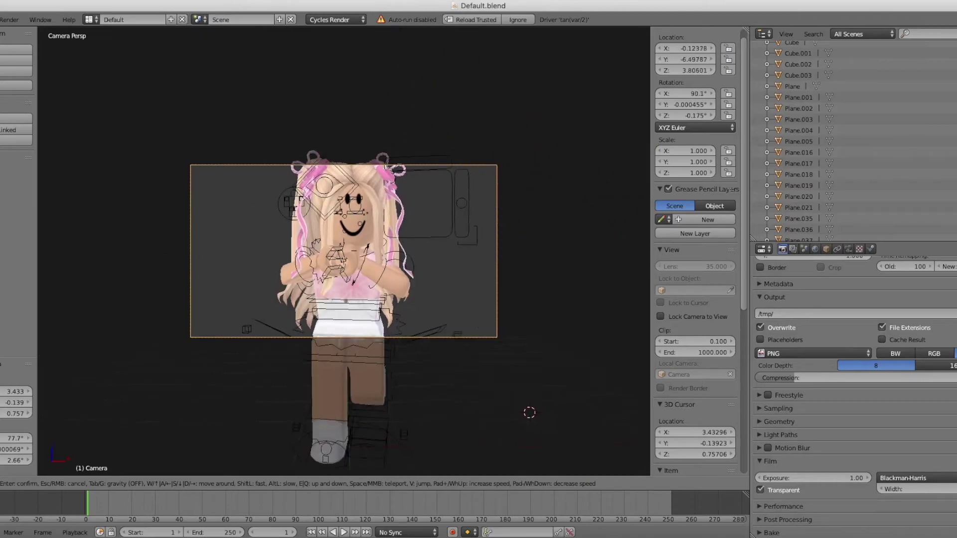
Set the render resolution to 1000 px by 1000 px.
scroll(857, 351, "up", 6)
scroll(857, 351, "up", 2)
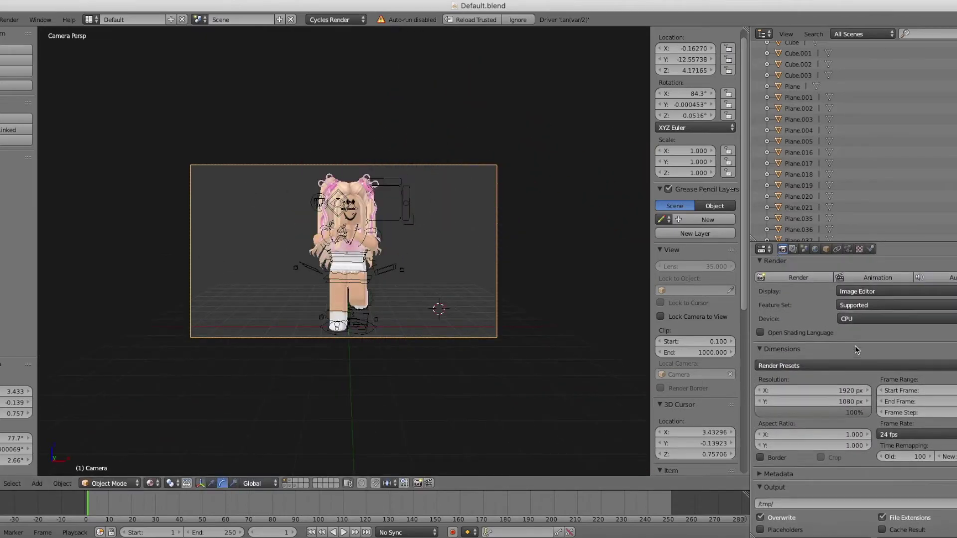
left_click(859, 393)
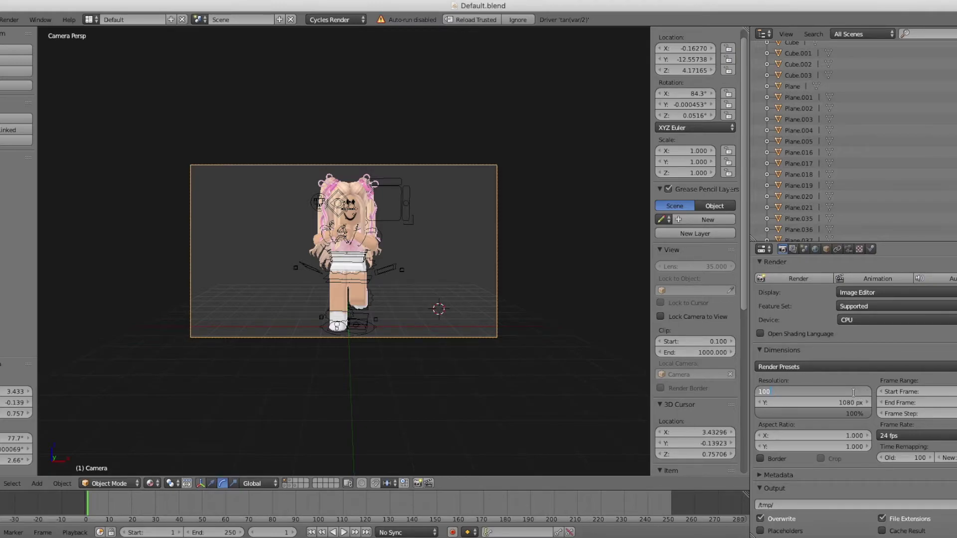
key("Return")
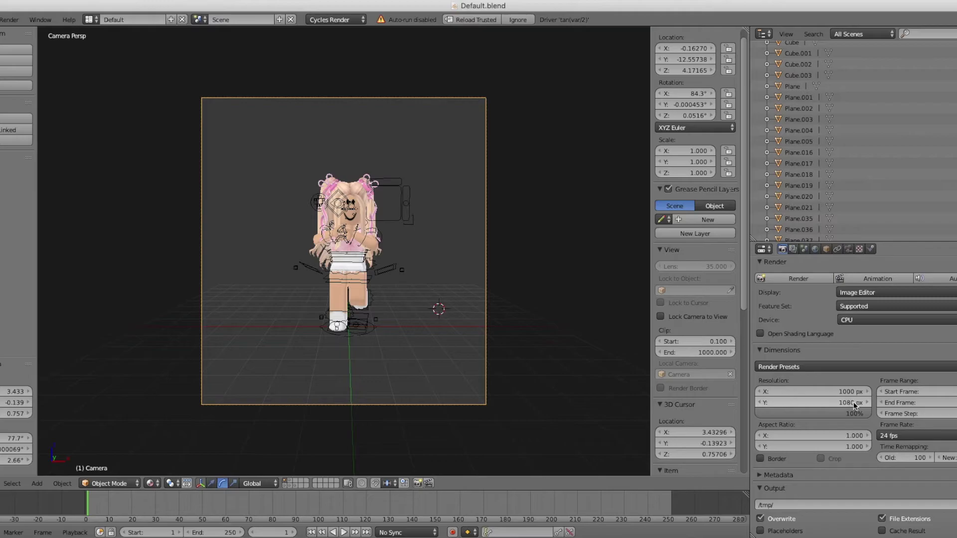
left_click(850, 404)
type("1000")
key("Return")
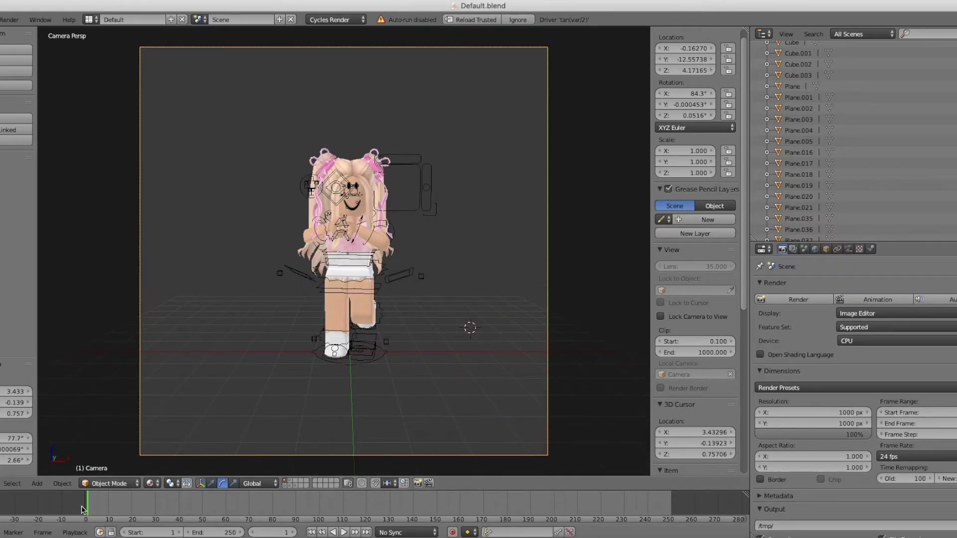
Preview the avatar in Rendered viewport shading, then return the viewport to Texture shading.
left_click(151, 484)
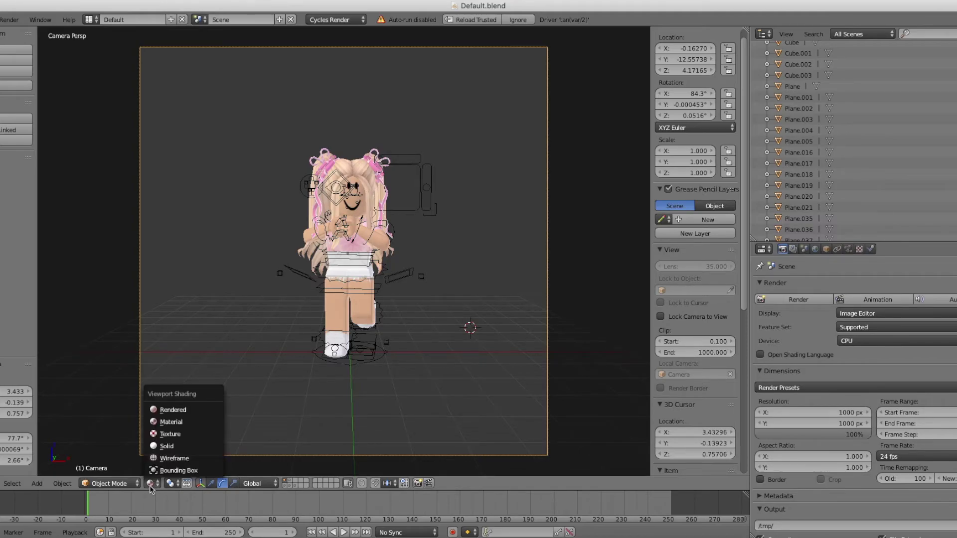
left_click(179, 410)
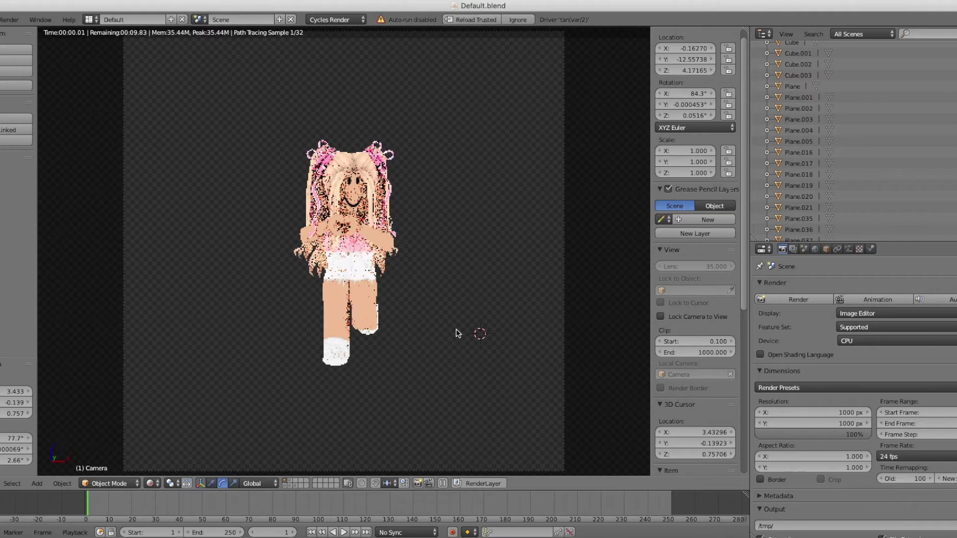
scroll(458, 334, "up", 2)
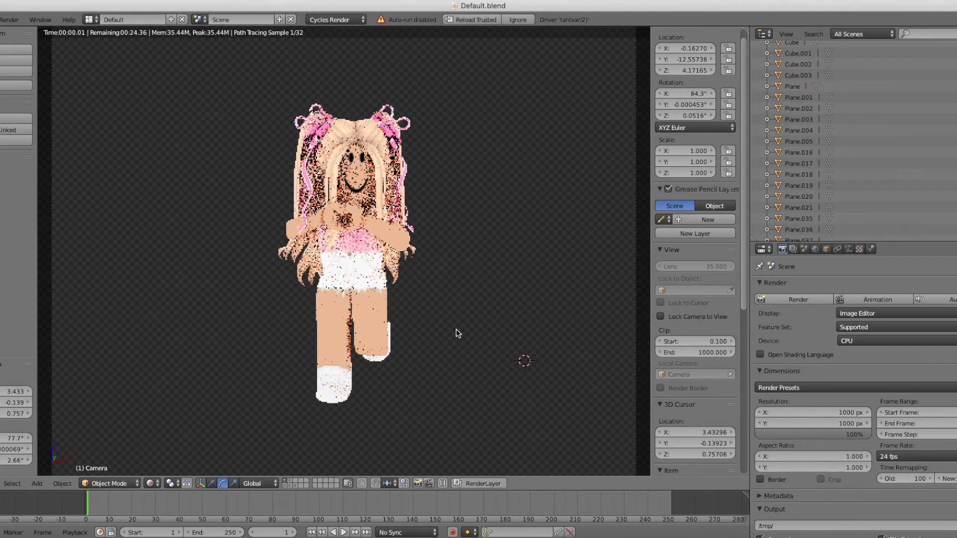
scroll(457, 333, "up", 1)
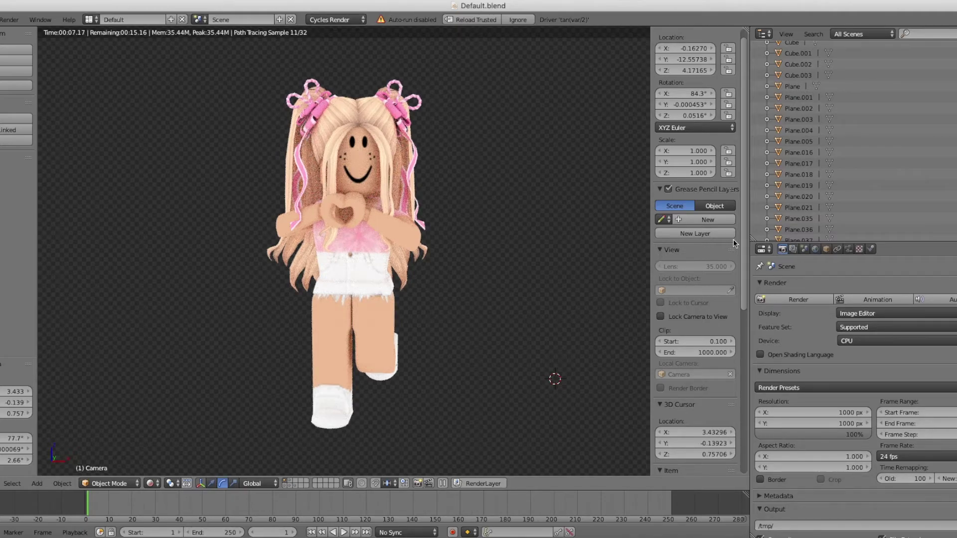
scroll(484, 364, "down", 2)
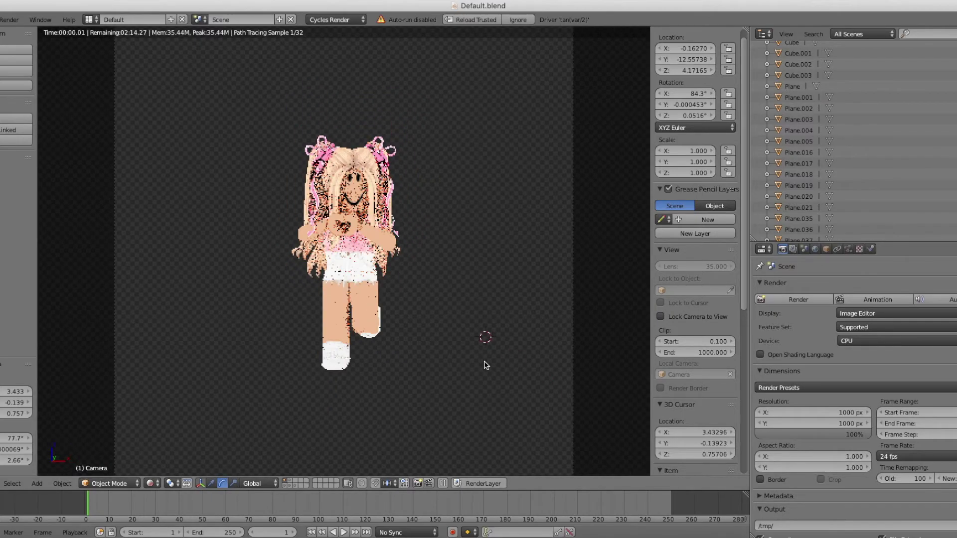
left_click(151, 483)
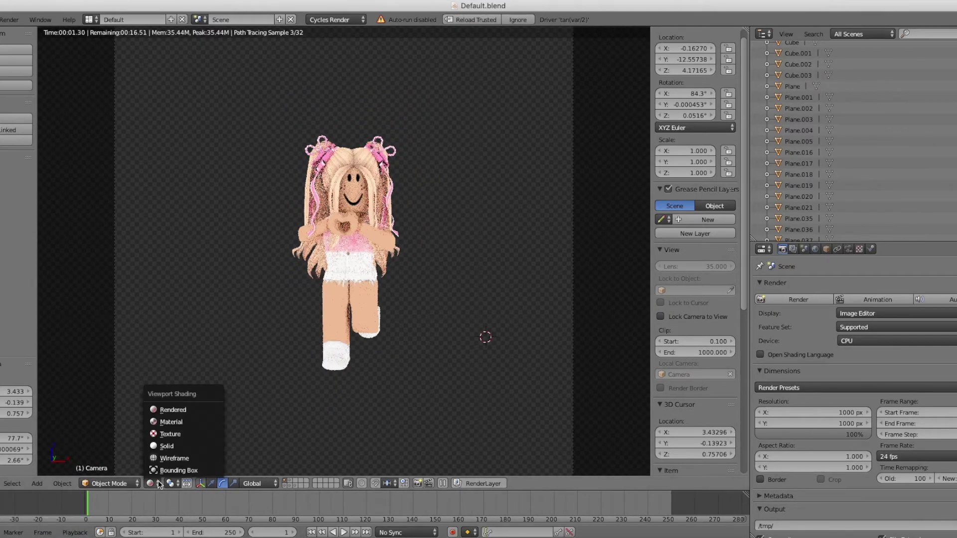
left_click(172, 434)
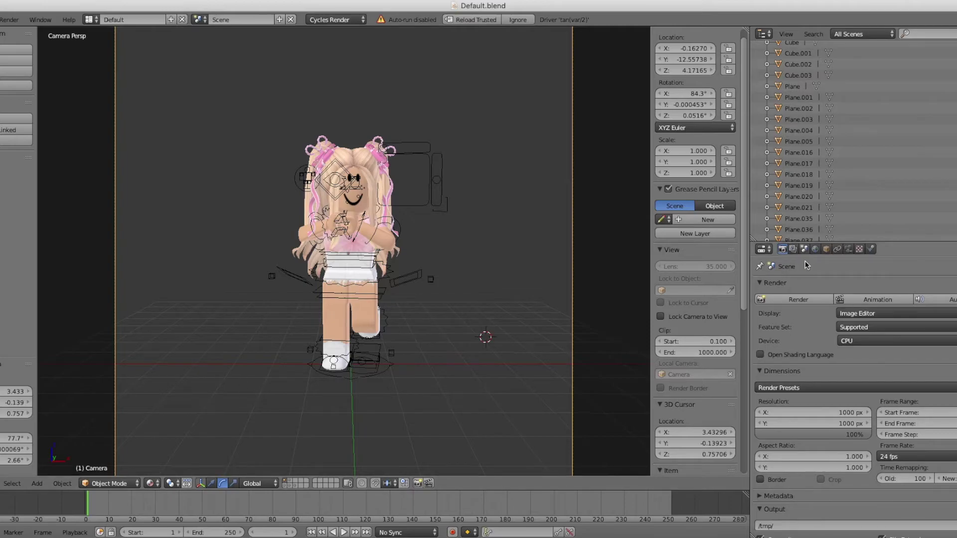
Render the still image of the avatar from the camera and inspect the result.
left_click(799, 301)
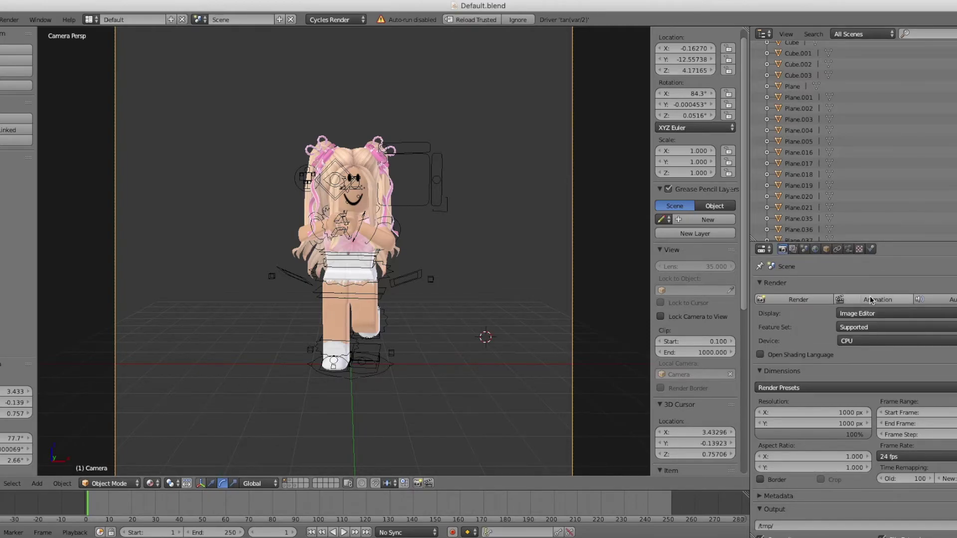
scroll(627, 287, "down", 2)
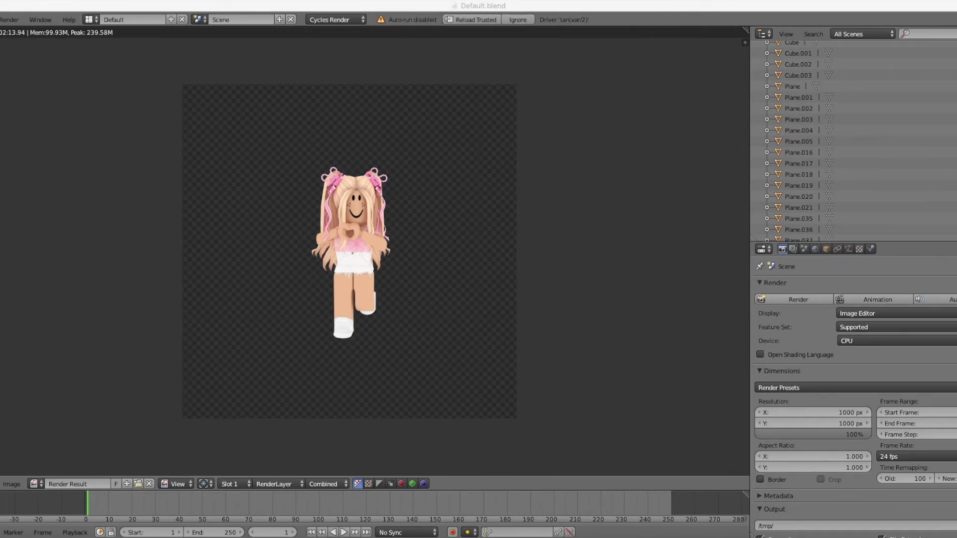
scroll(378, 160, "up", 1)
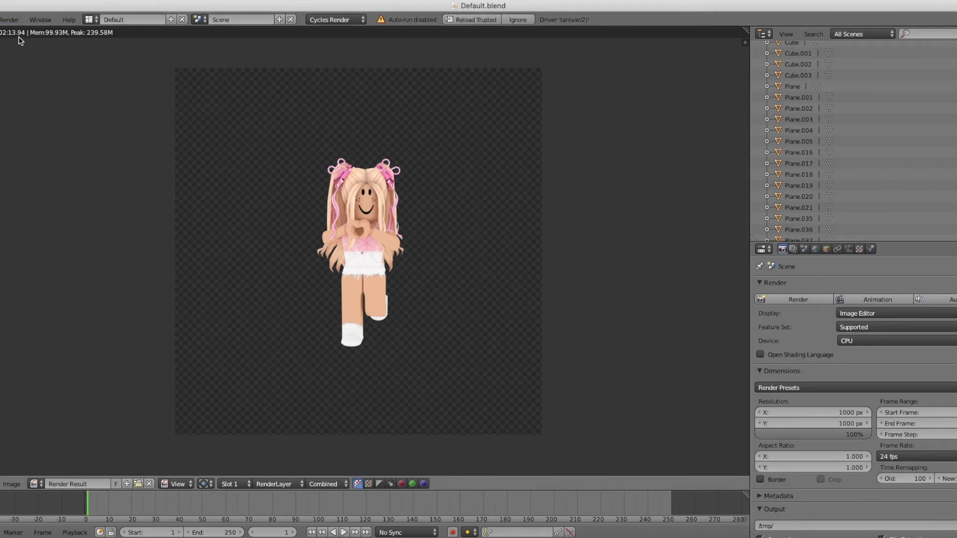
scroll(422, 297, "up", 2)
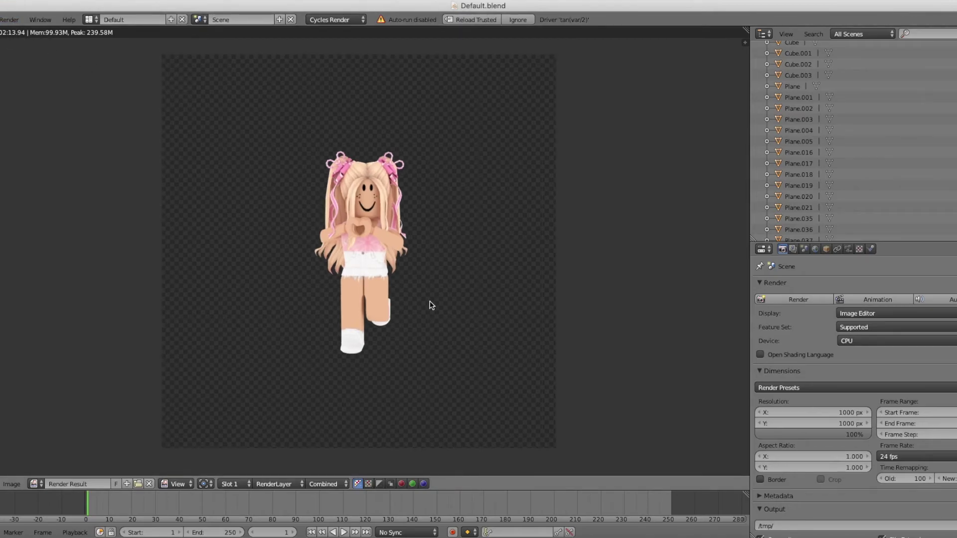
Save the render result as an image on the Desktop with the name "how to make a roblox gfx!.png".
left_click(16, 489)
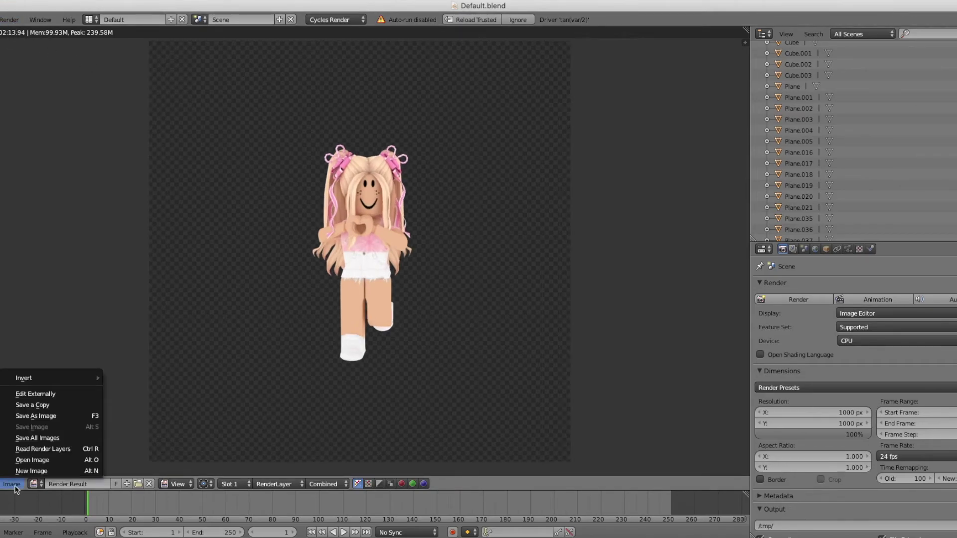
left_click(38, 417)
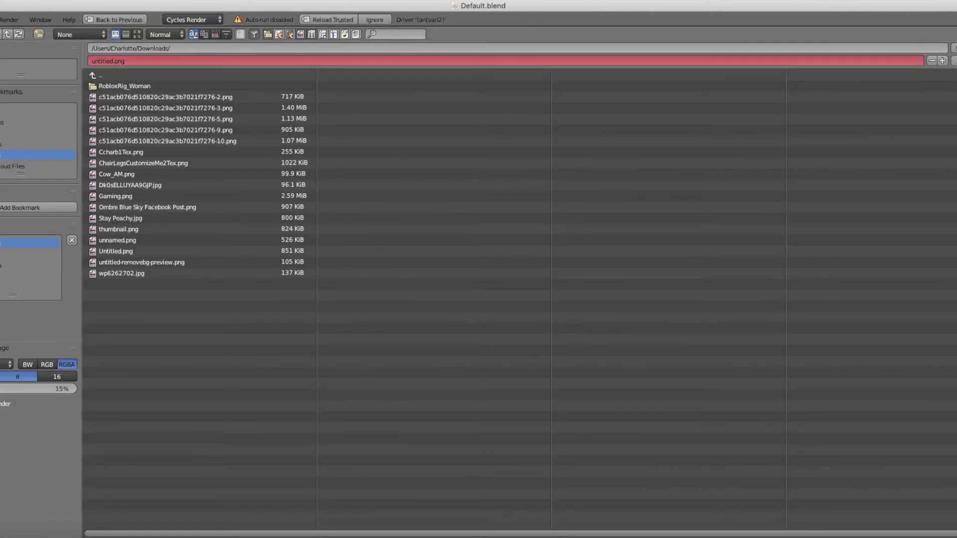
left_click(30, 133)
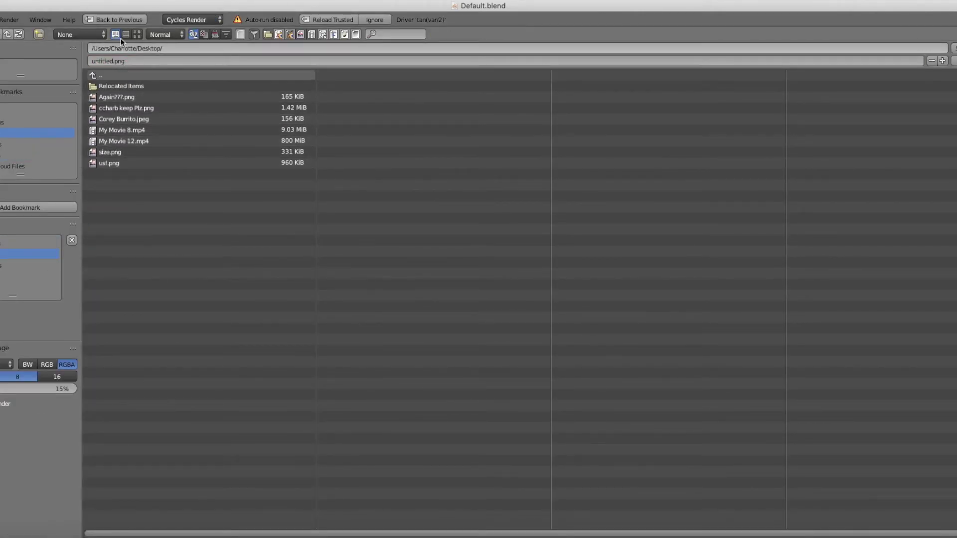
left_click(132, 60)
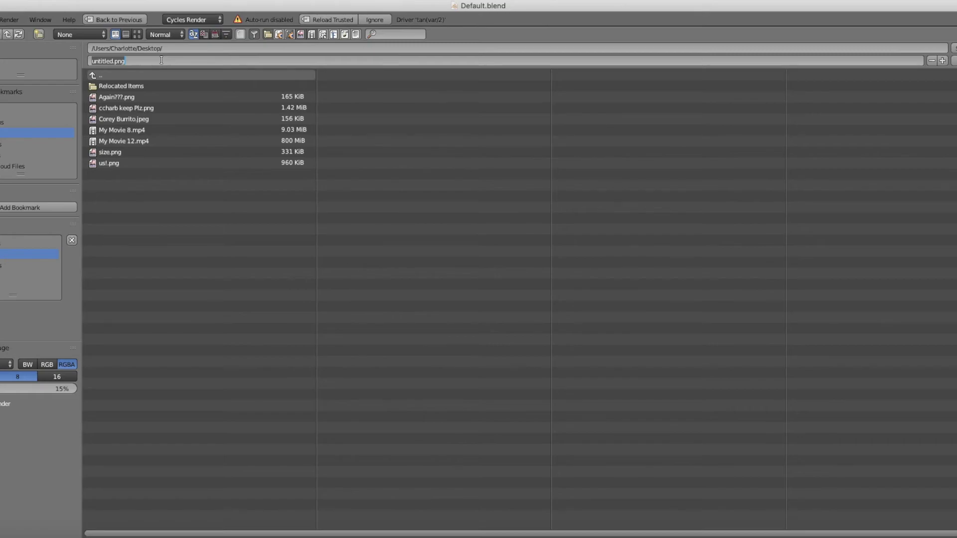
type("how to make a roblox gfx!")
left_click(486, 124)
left_click(953, 48)
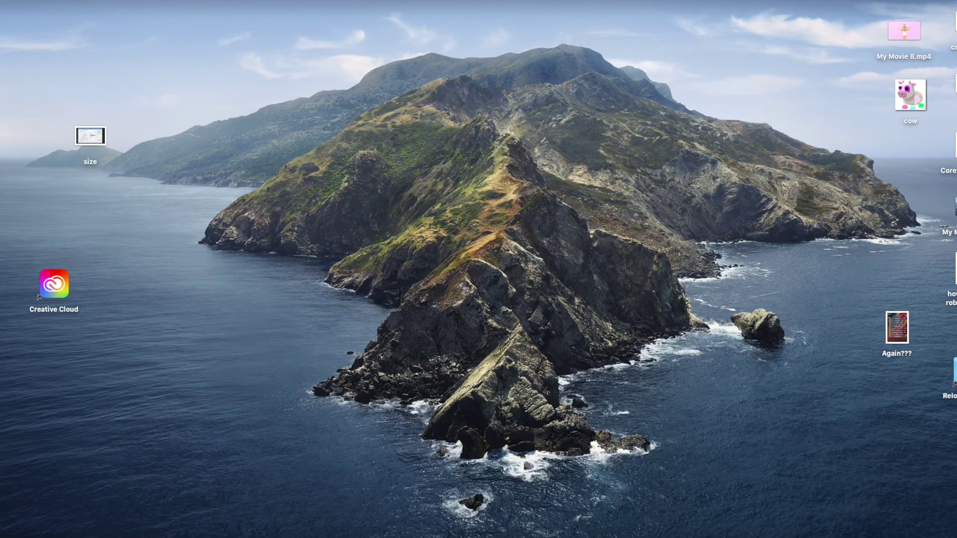
Return to Blender and quit it without saving the changes to the scene.
left_click(893, 534)
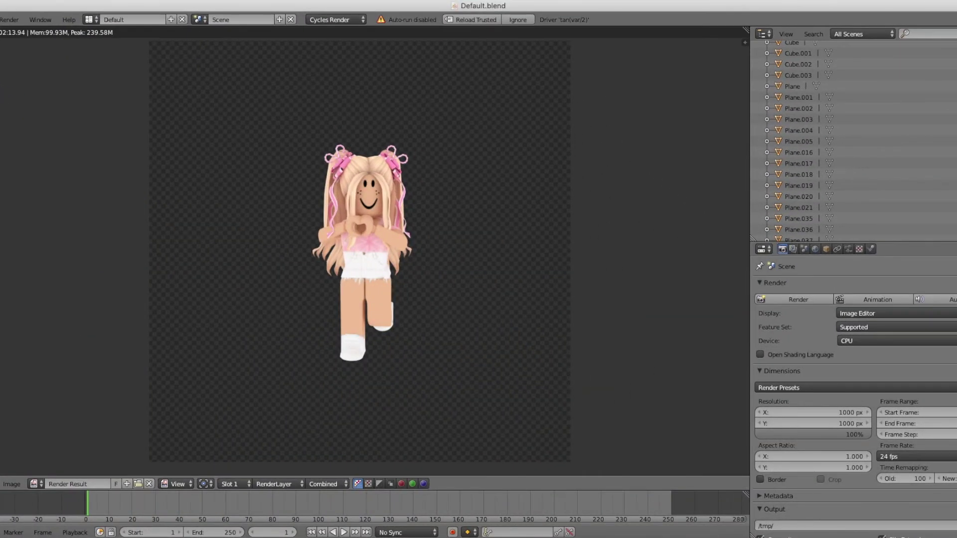
key("super+q")
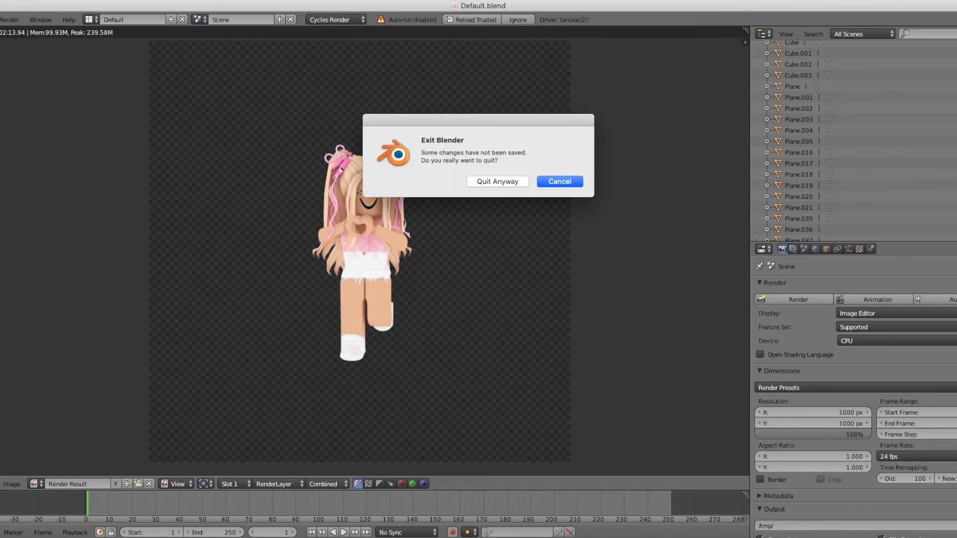
left_click(498, 181)
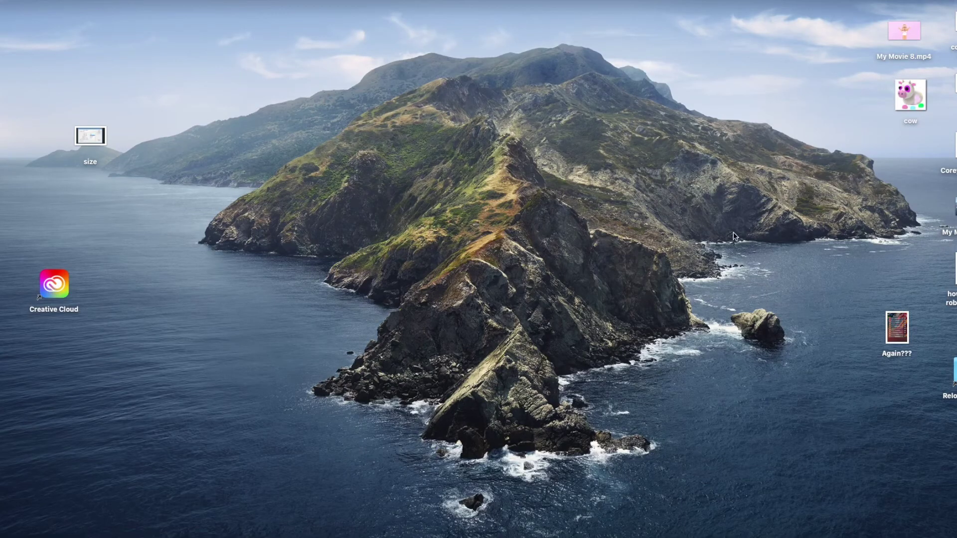
Open "how to make a roblox gfx!.png" from the desktop to check the render, then close it and return the file to its place.
left_click_drag(952, 279, 489, 200)
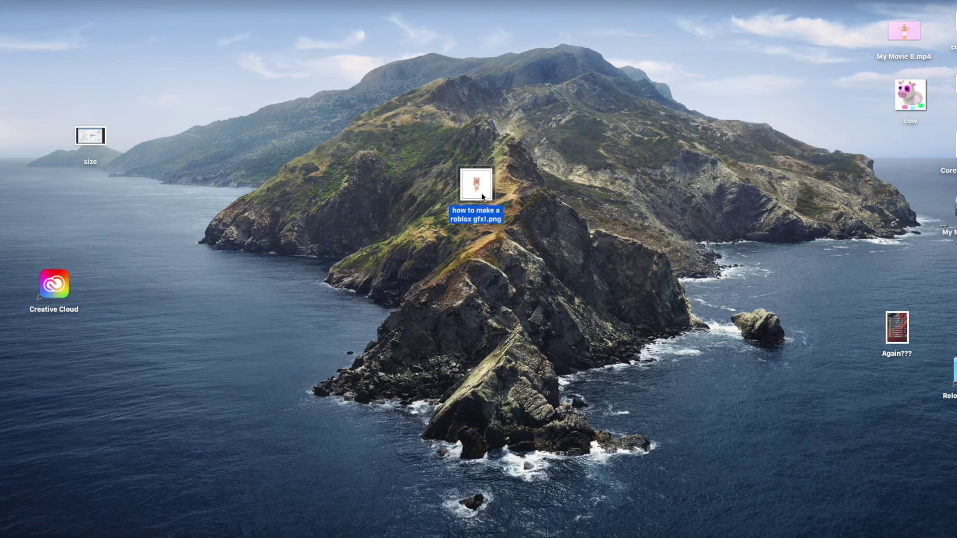
double_click(480, 192)
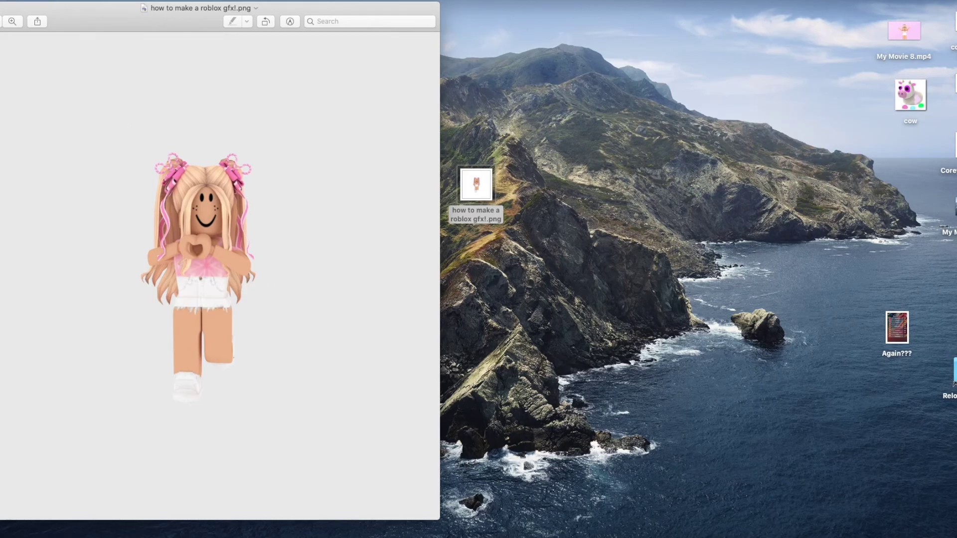
left_click(1, 8)
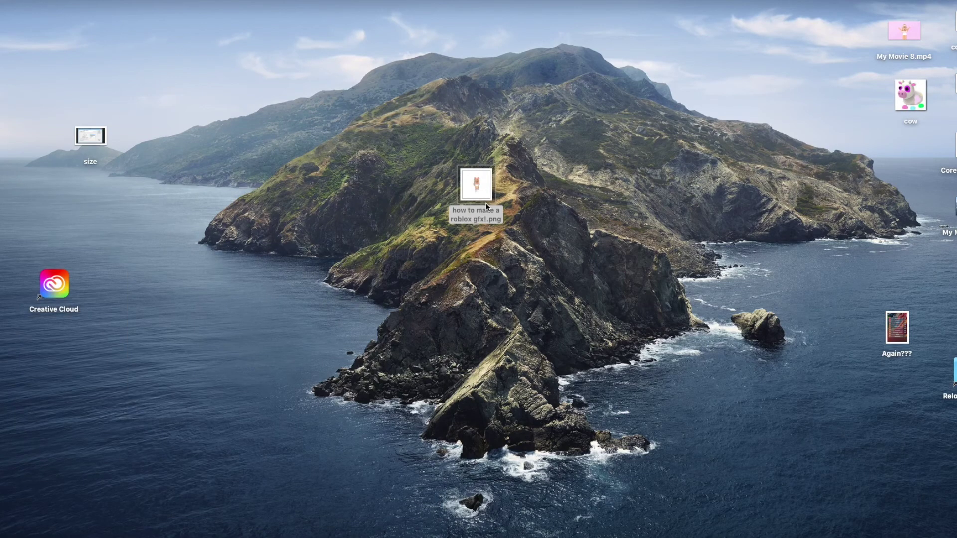
left_click_drag(484, 203, 956, 299)
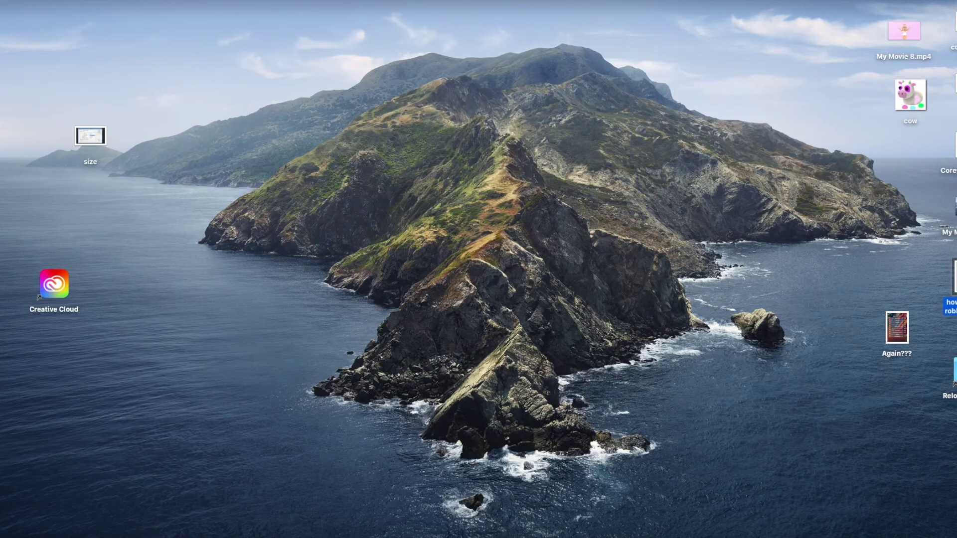
left_click(888, 445)
double_click(953, 145)
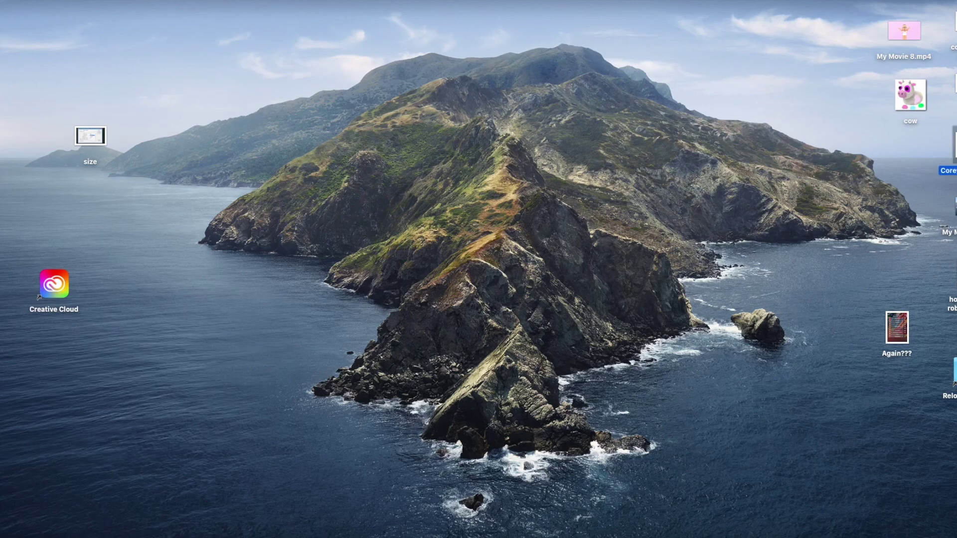